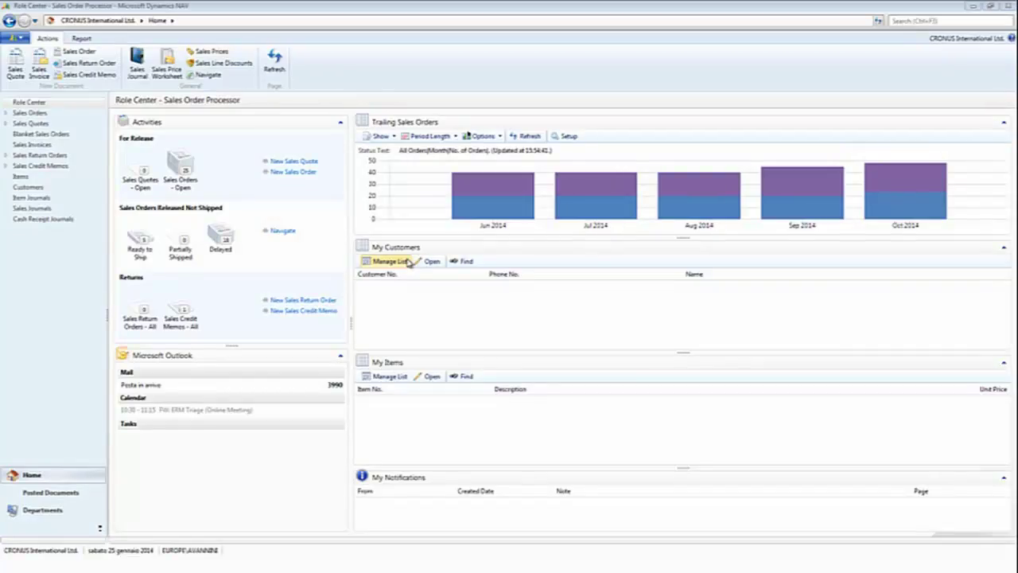
Step: Create a new job in the Jobs list with the description "Test for Demo" and enter its bill-to customer number
click(44, 509)
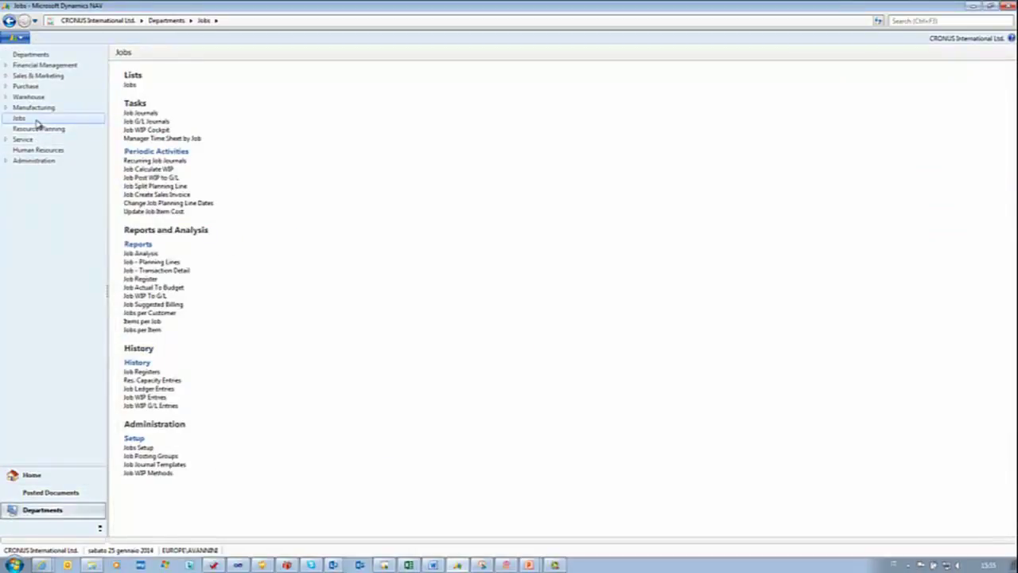
click(129, 86)
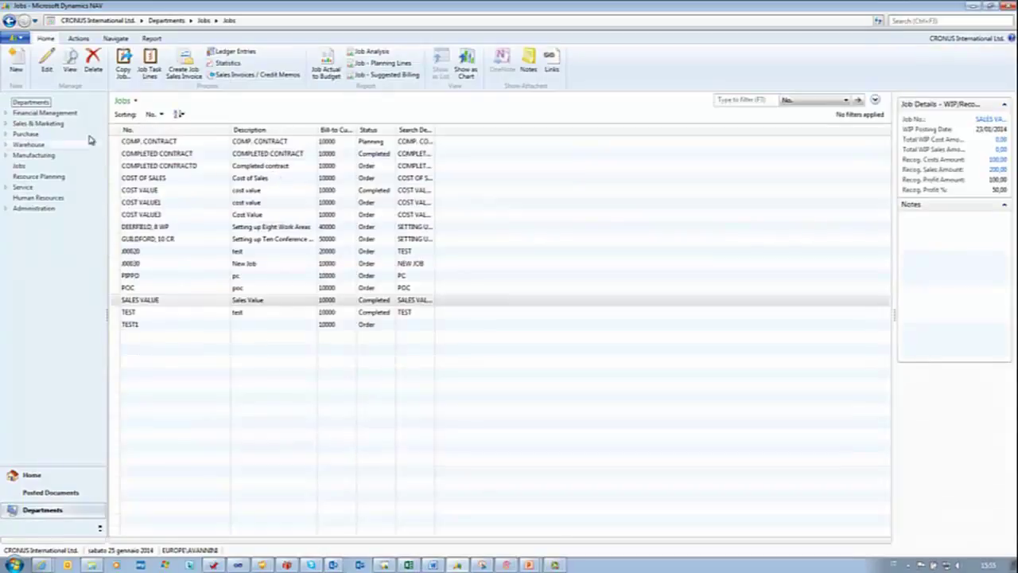
click(16, 68)
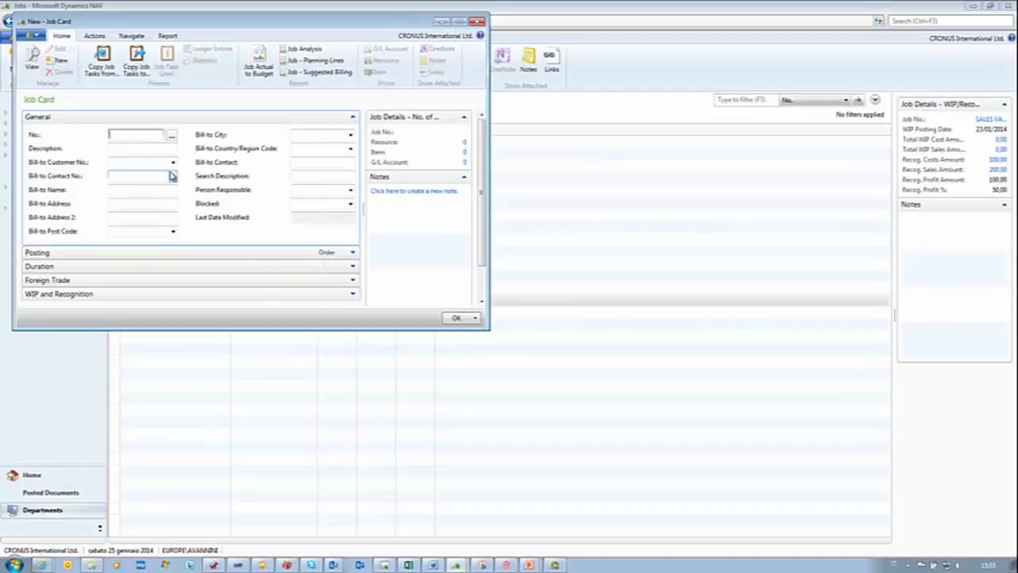
key(Tab)
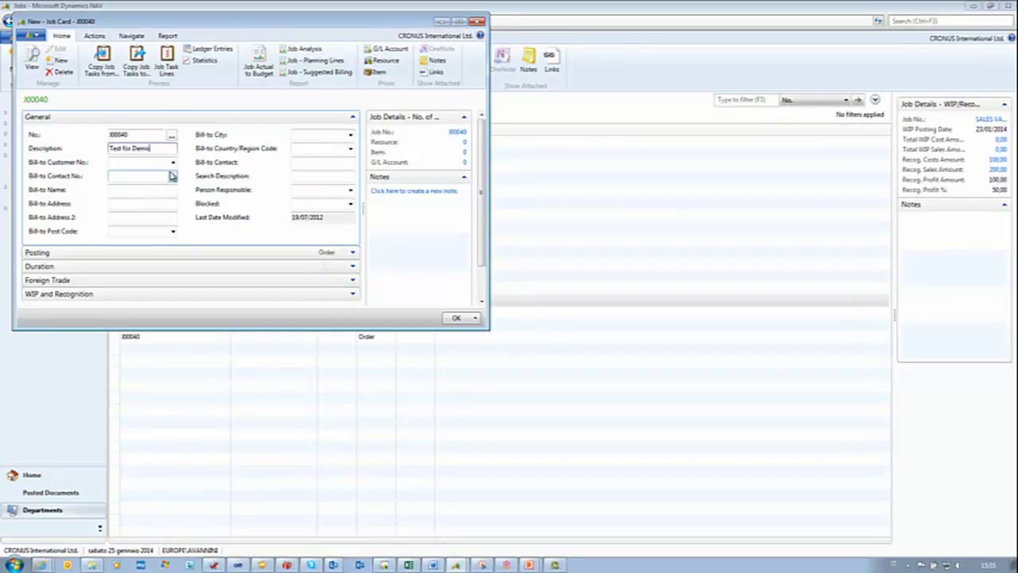
click(134, 163)
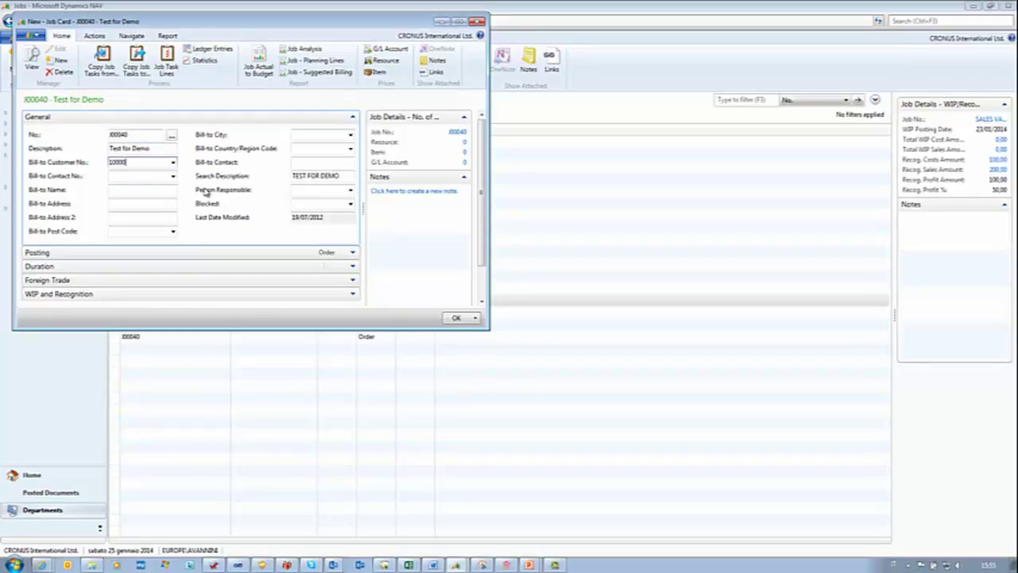
key(Tab)
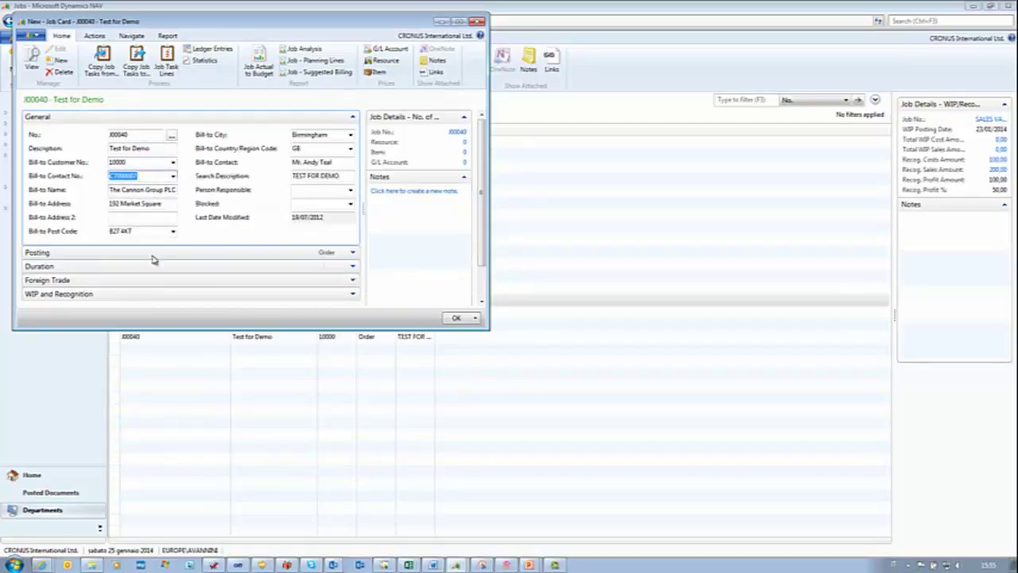
Step: In the job's Posting section, set Job Posting Group to SETTING UP and WIP Method to Completed Contract
click(352, 253)
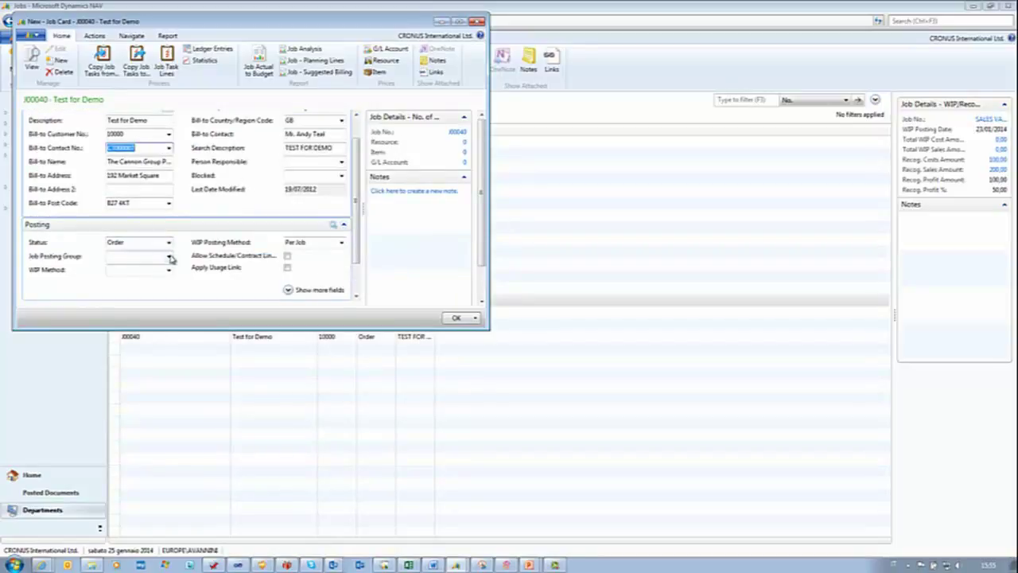
click(169, 259)
click(151, 283)
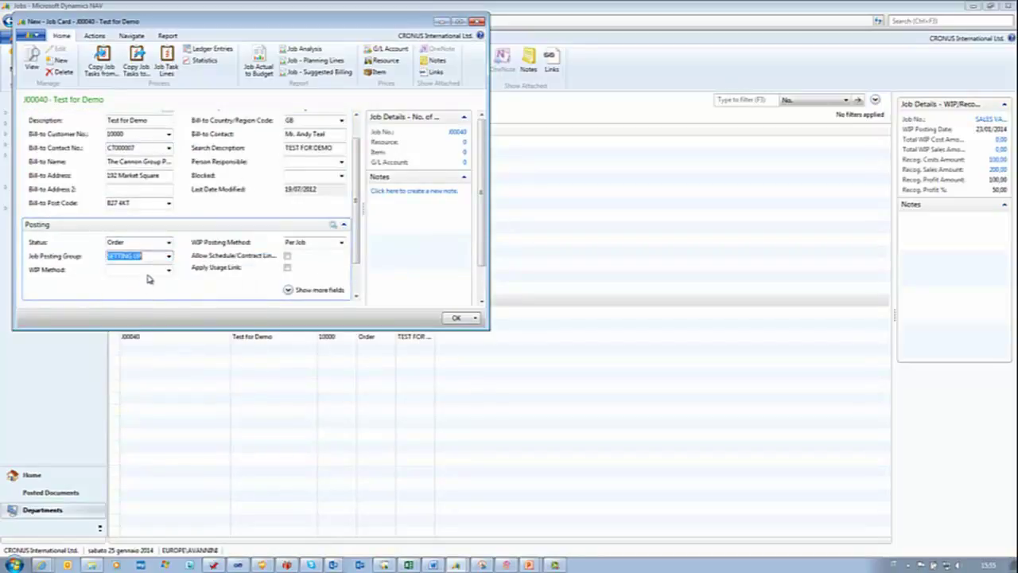
click(169, 272)
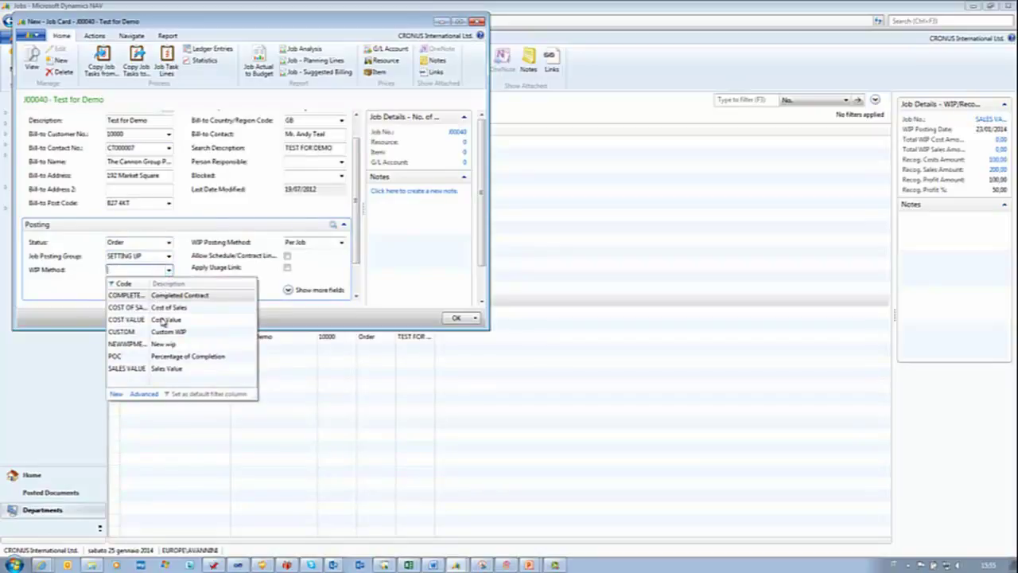
click(141, 296)
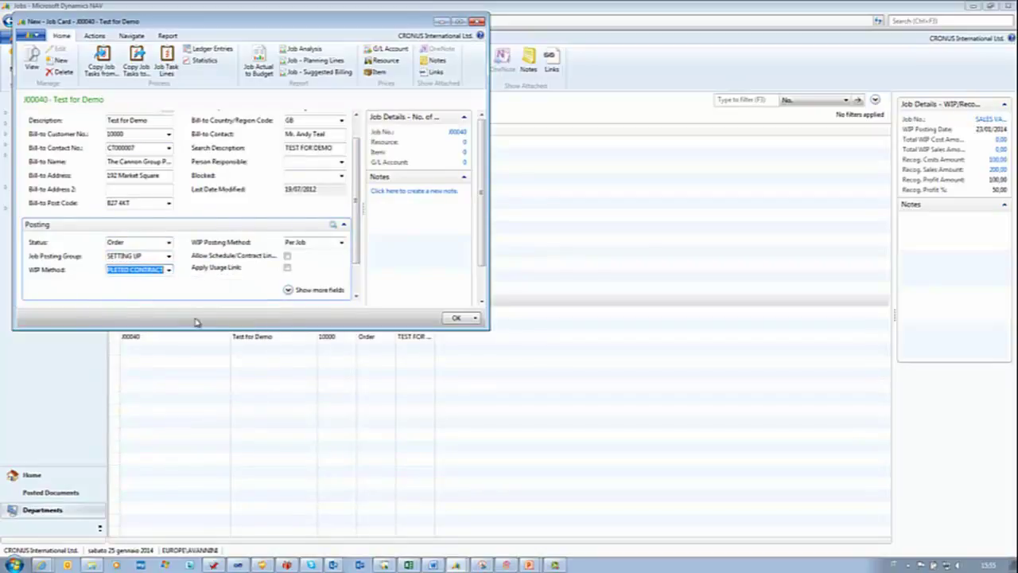
Step: Add task line 1000 to the job with the description "test for demo"
scroll(357, 288, down, 2)
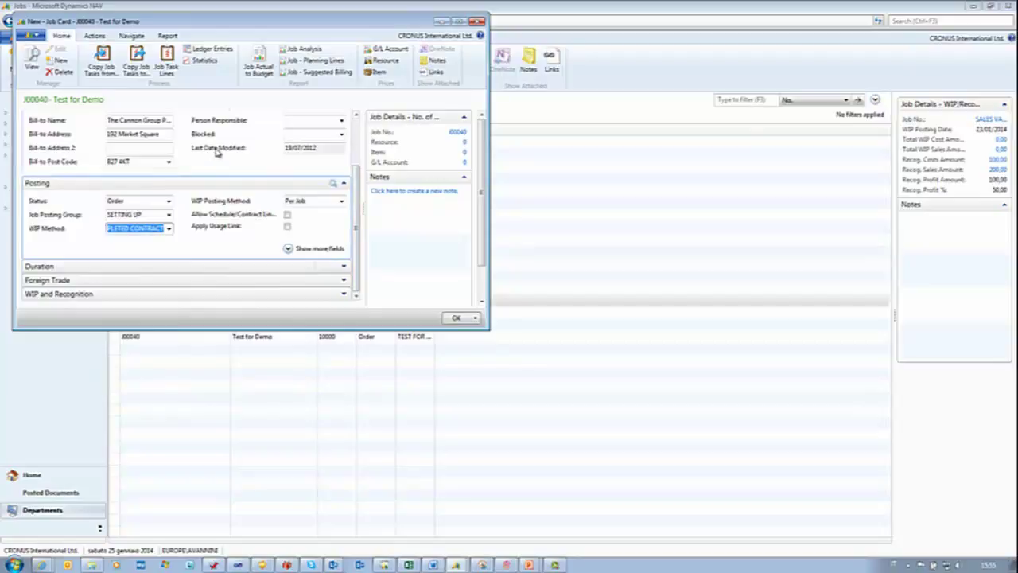
click(167, 70)
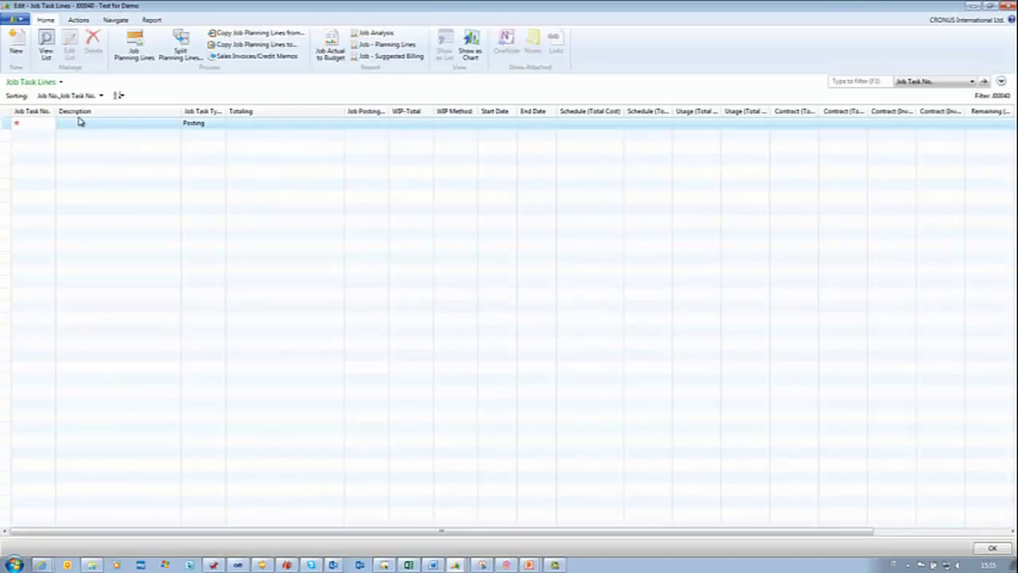
text(1000)
key(Tab)
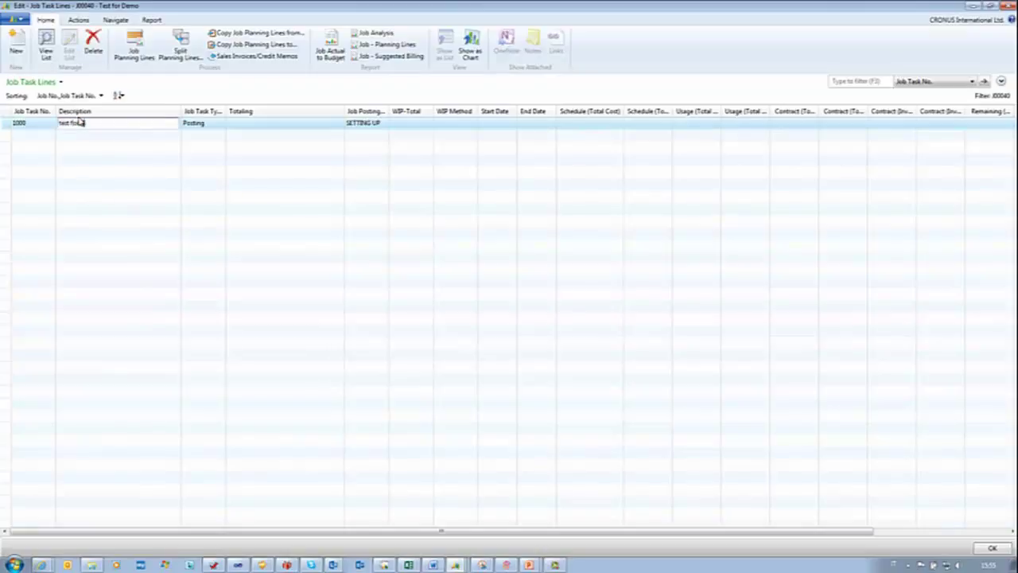
text(test for demo)
click(235, 125)
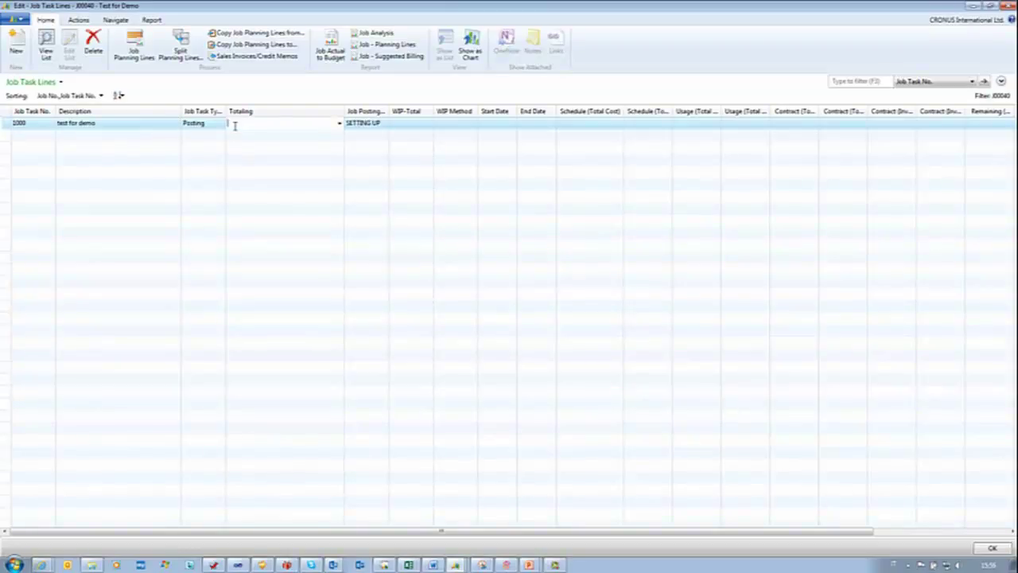
Step: Start a planning line for task 1000 with line type Both Schedule and Contract and document number 1
click(142, 60)
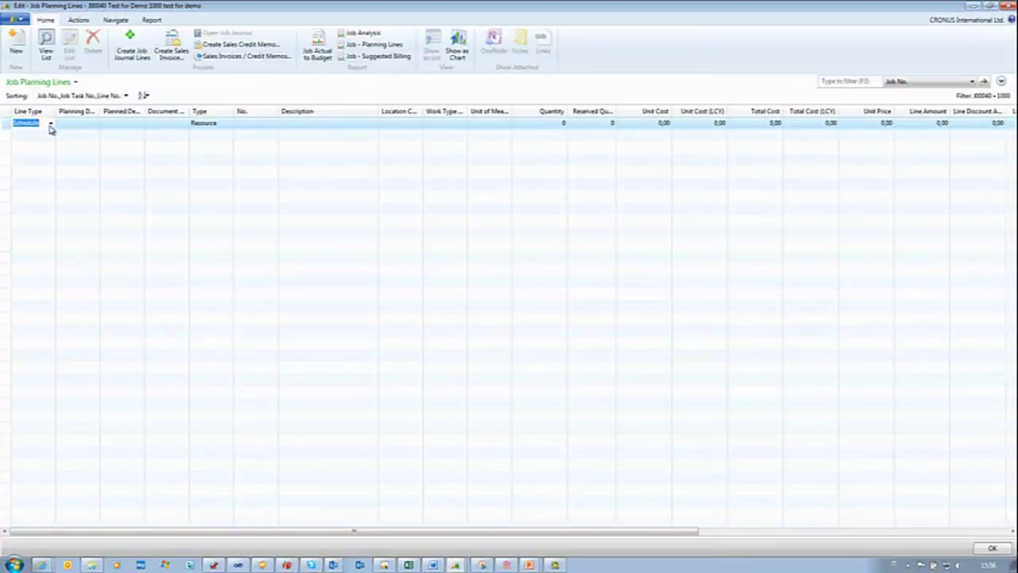
click(50, 124)
click(45, 160)
click(104, 124)
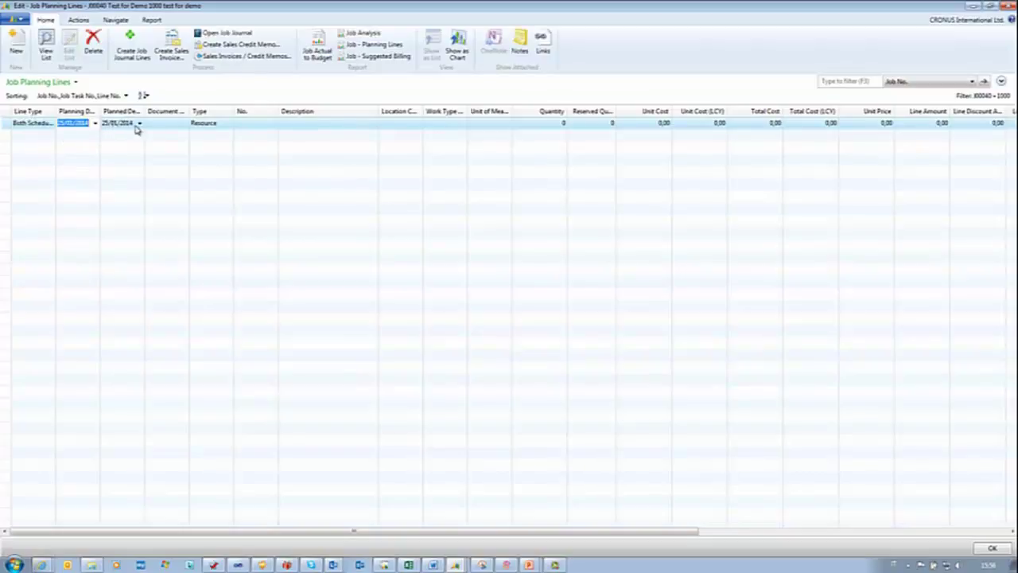
click(167, 125)
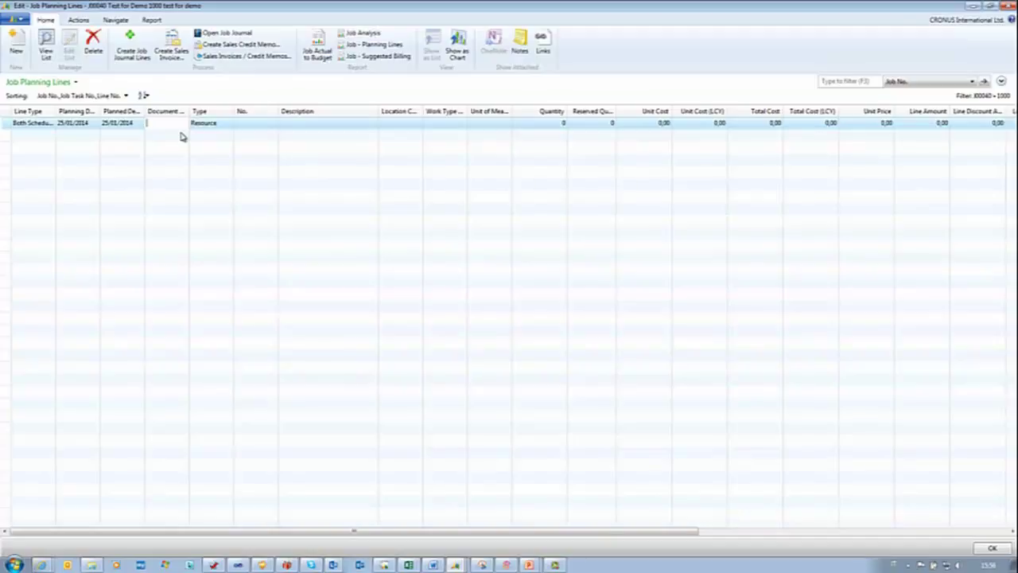
text(1)
Step: Set the planning line's type to G/L Account and assign the Consultant Services account to it
click(225, 130)
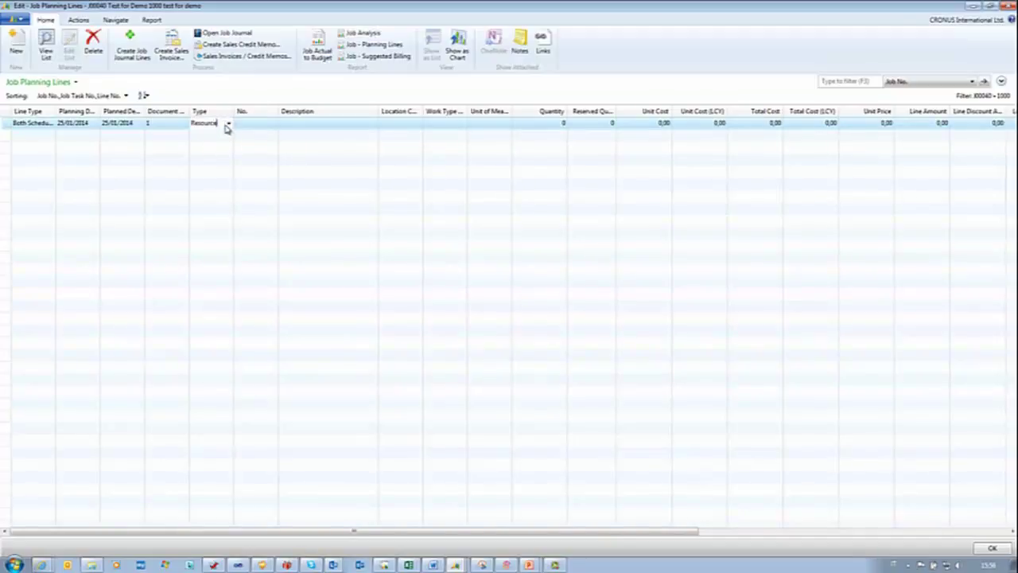
click(228, 125)
click(216, 161)
click(252, 126)
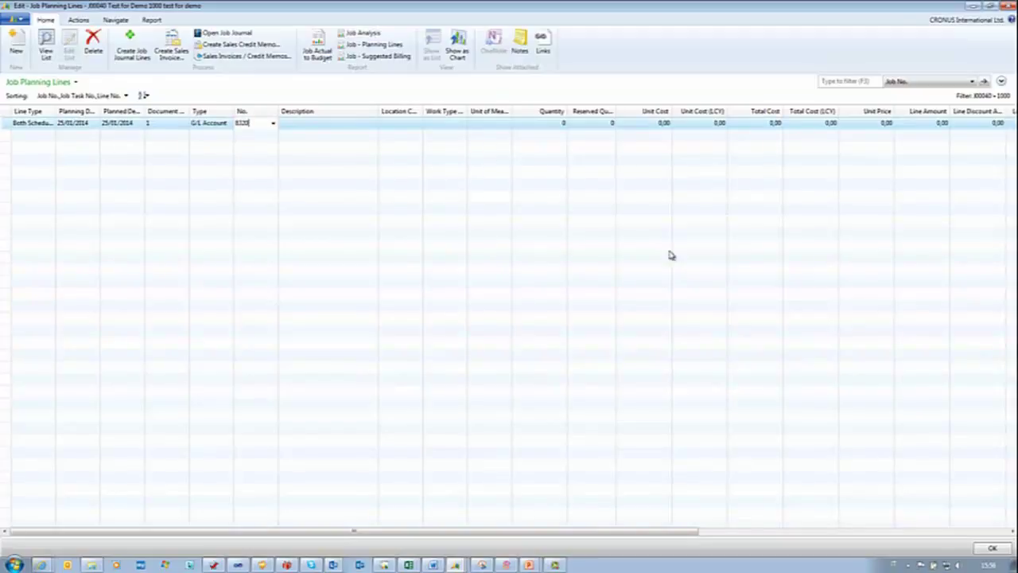
key(Tab)
Step: Set the Consultant Services planning line's quantity to 1 and its unit cost to 100
click(562, 123)
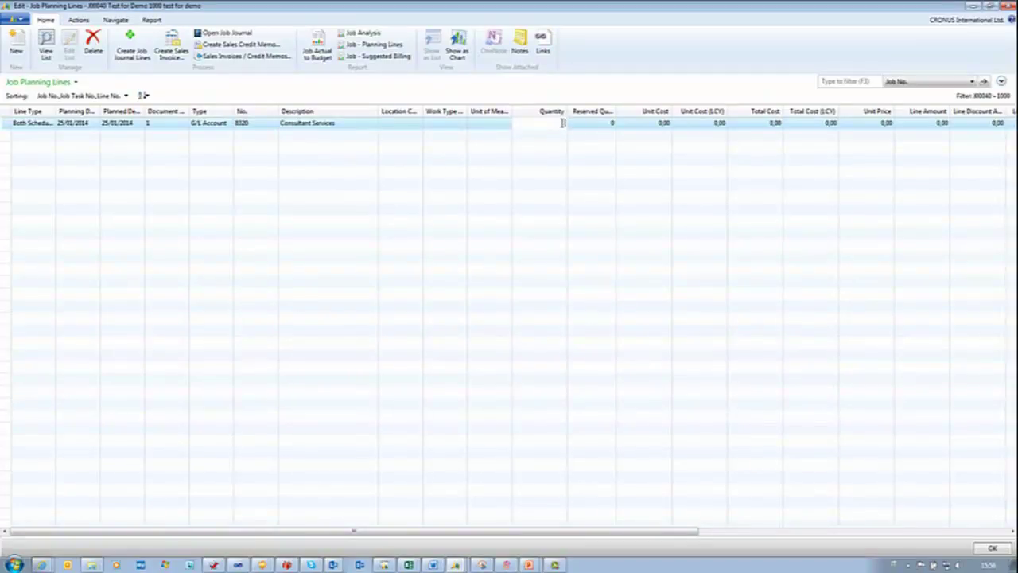
text(1)
click(658, 123)
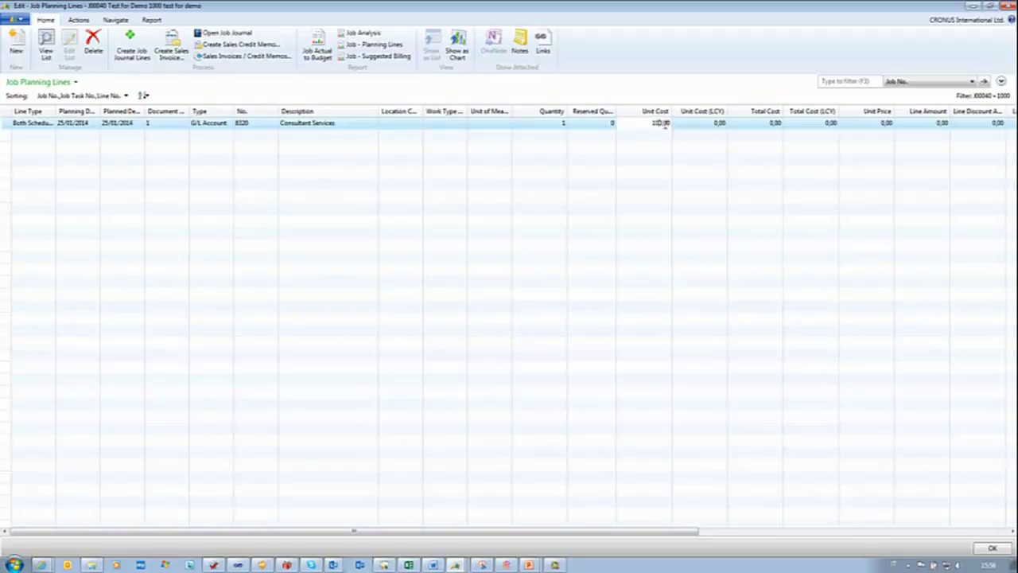
text(100)
click(744, 125)
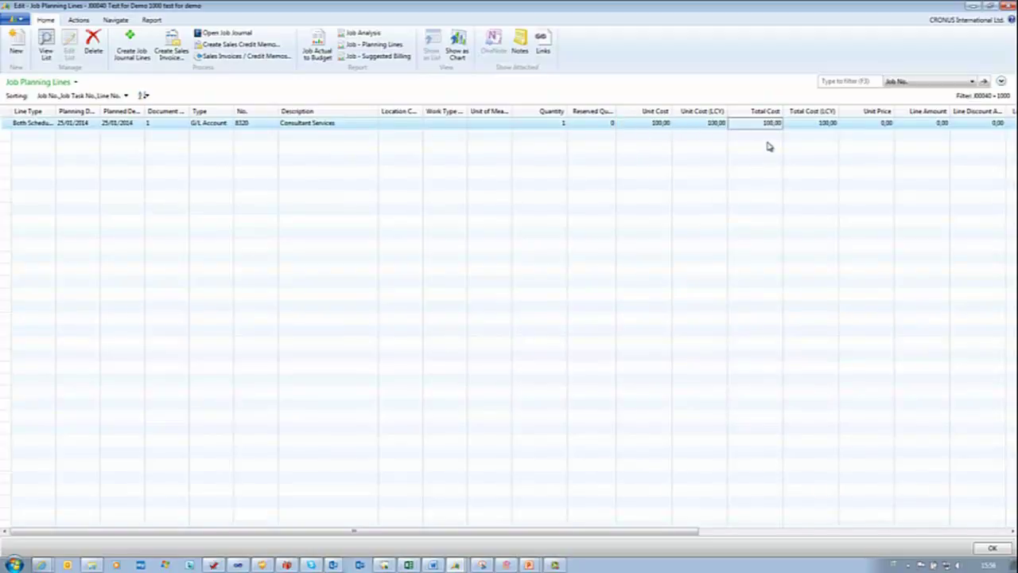
click(881, 126)
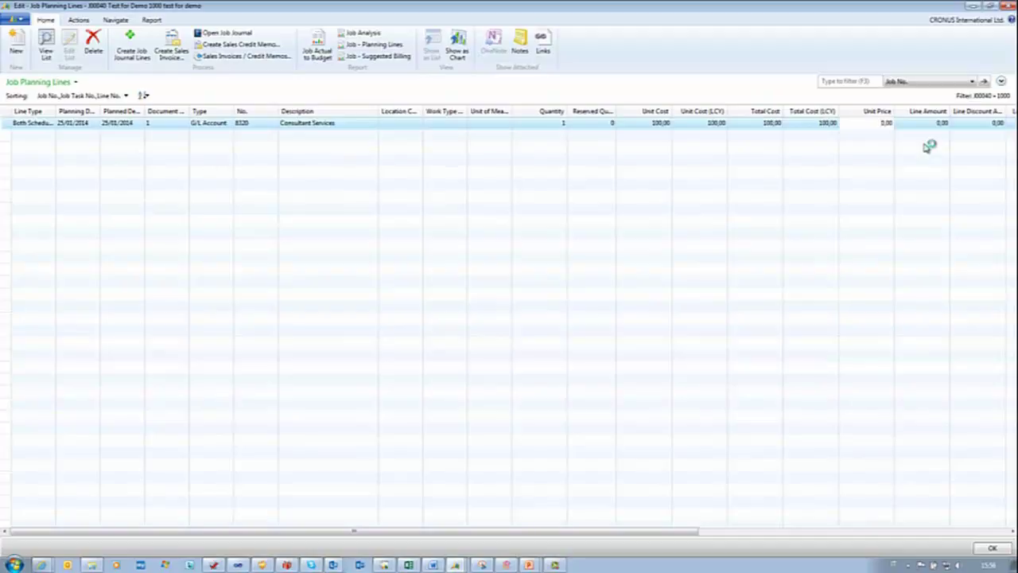
click(849, 135)
key(Up)
Step: Close the job planning lines, the task lines and the job card to return to the Jobs list
key(Escape)
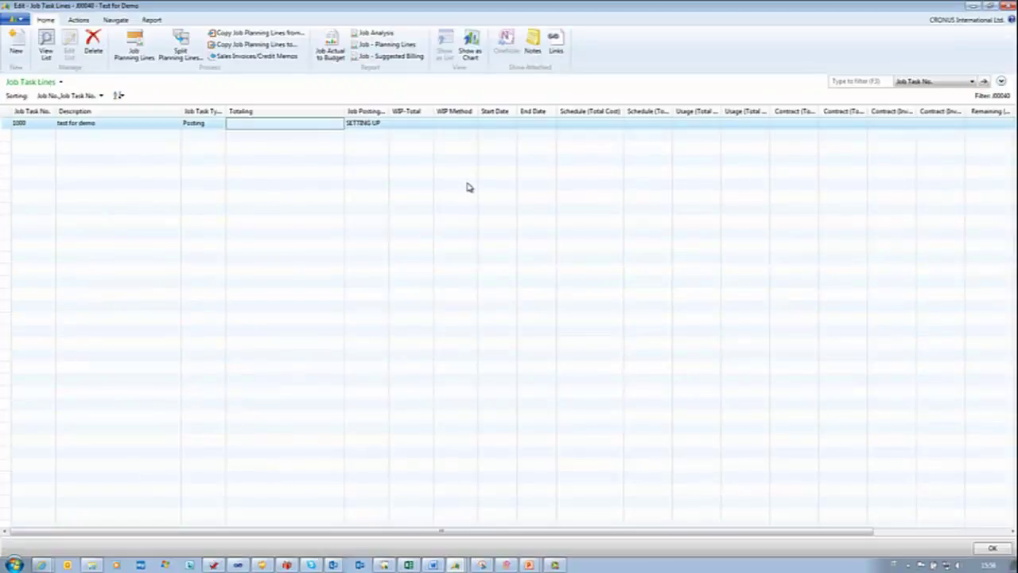
key(Escape)
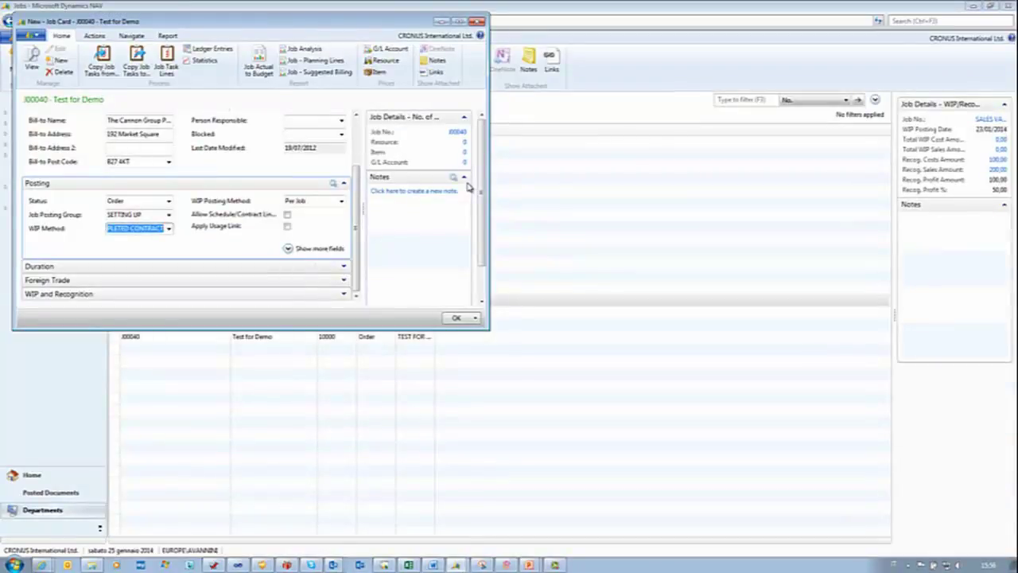
key(Escape)
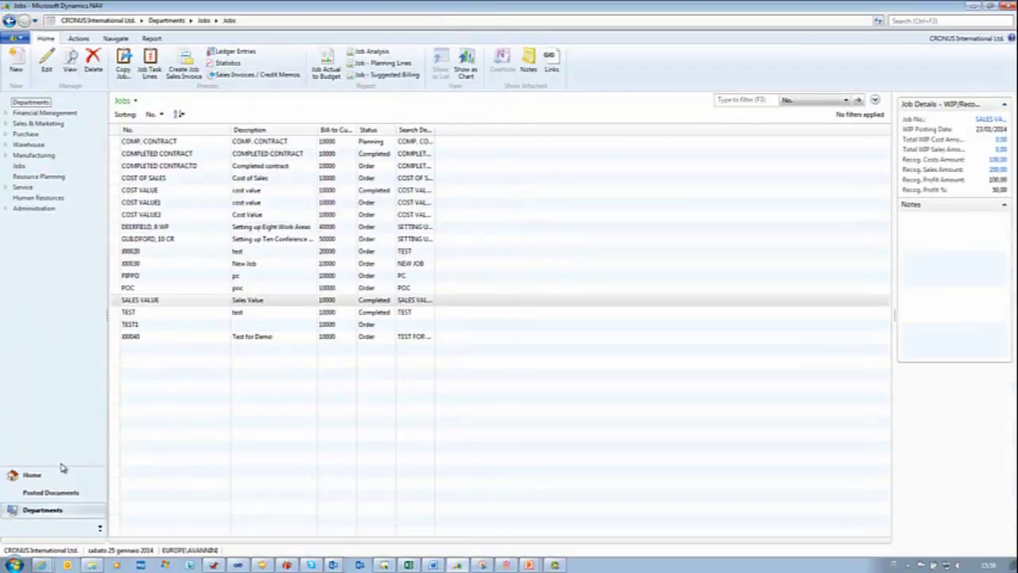
Step: Open the Job WIP Cockpit from the Jobs department and maximize its window
click(19, 166)
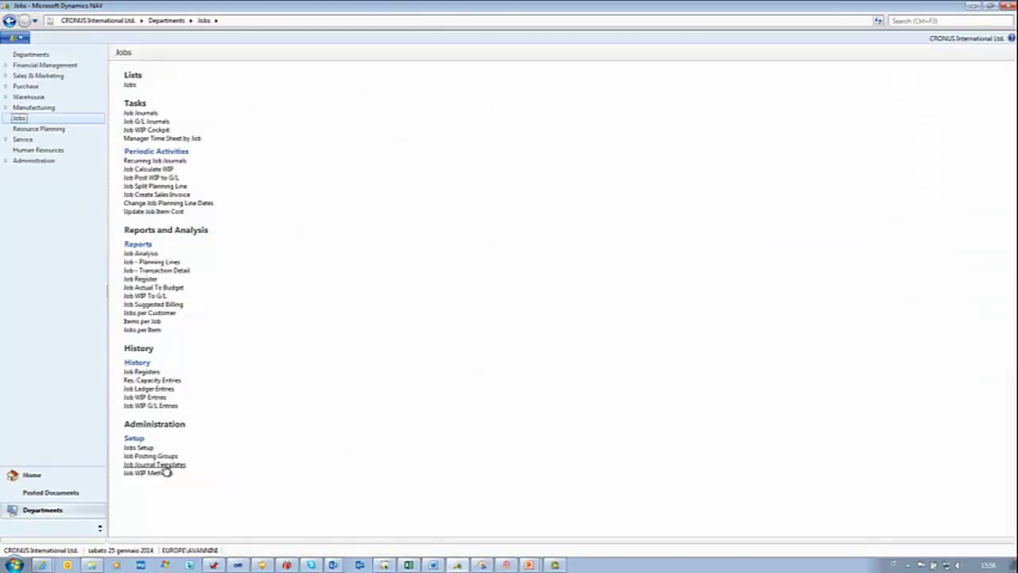
click(165, 132)
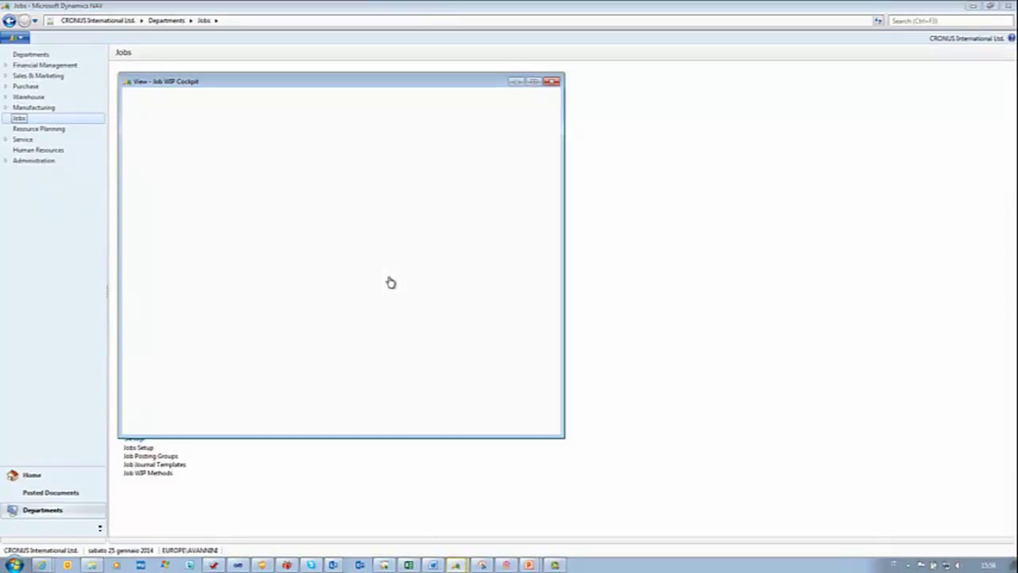
click(534, 82)
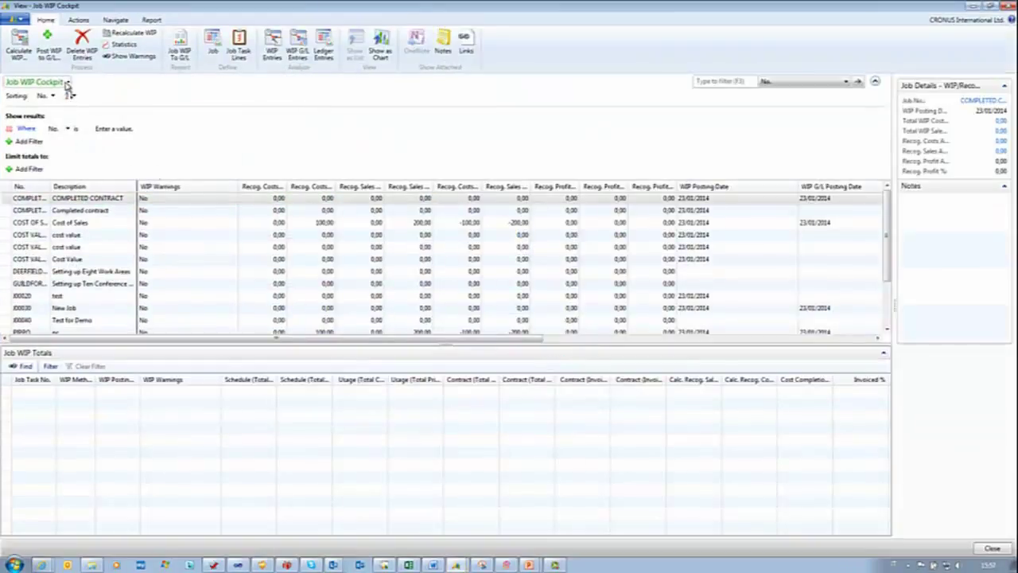
Step: Filter the Job WIP Cockpit by job number to show only J00040, Test for Demo
click(109, 129)
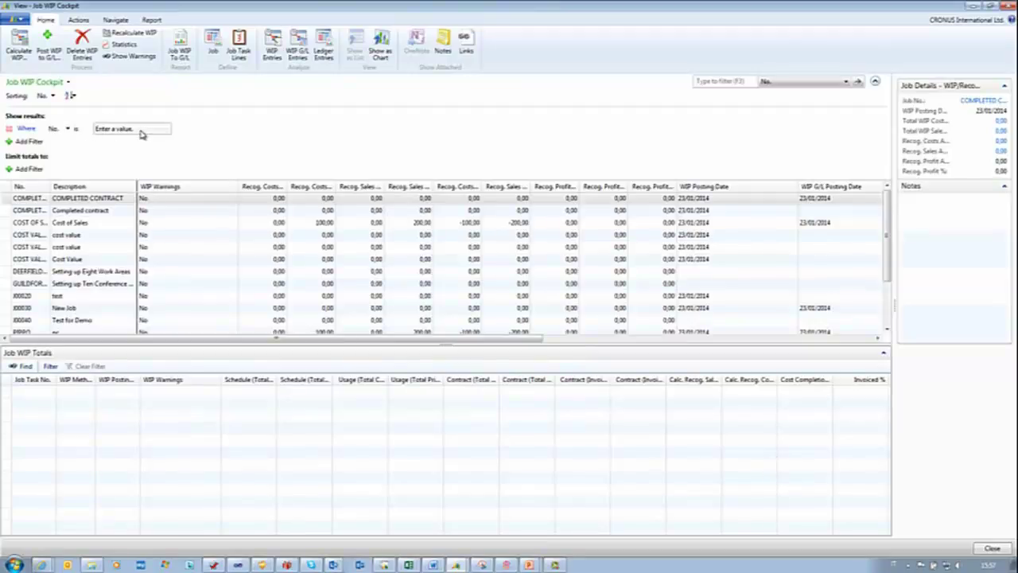
click(167, 129)
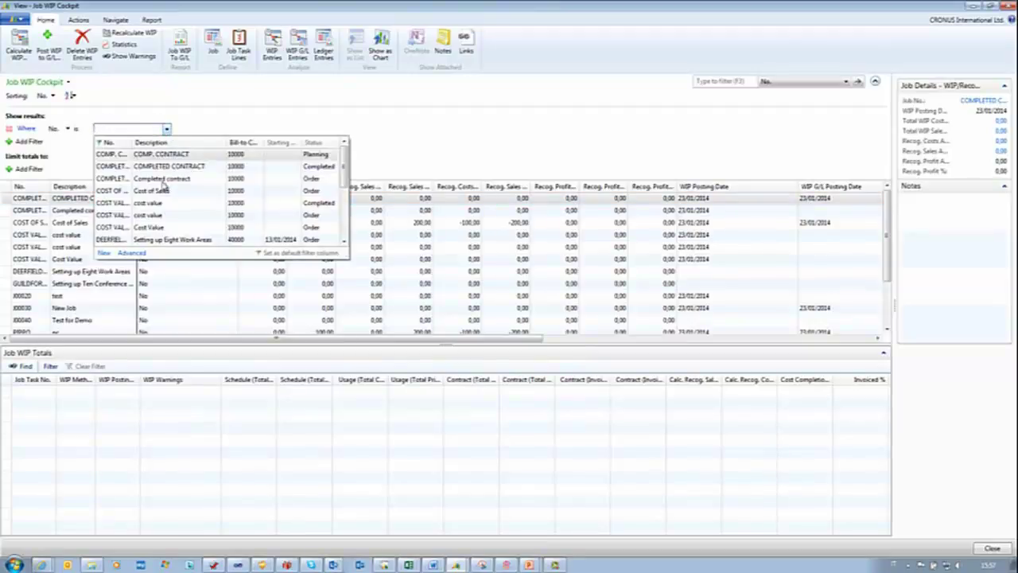
scroll(340, 185, down, 3)
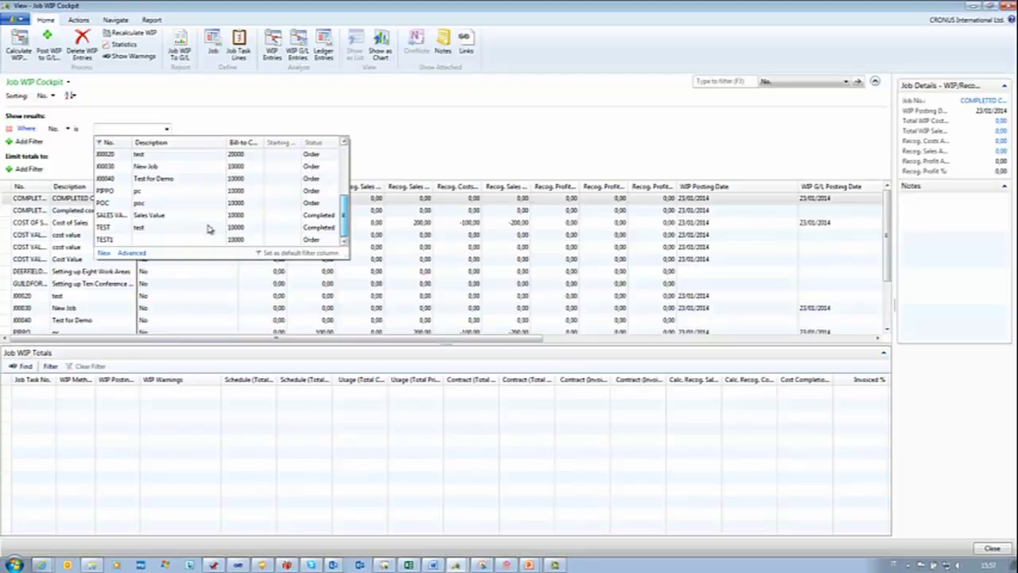
click(120, 181)
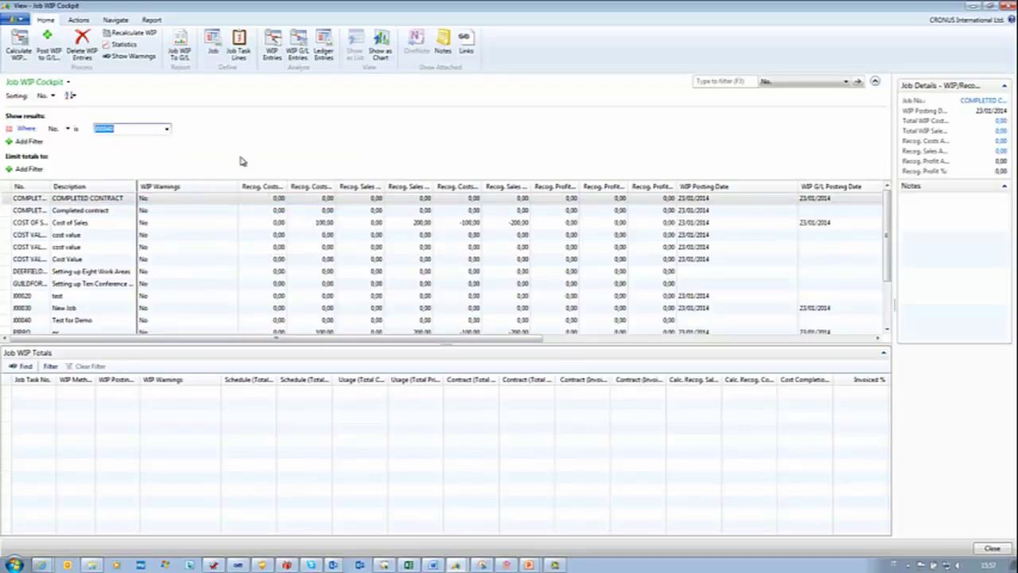
click(201, 209)
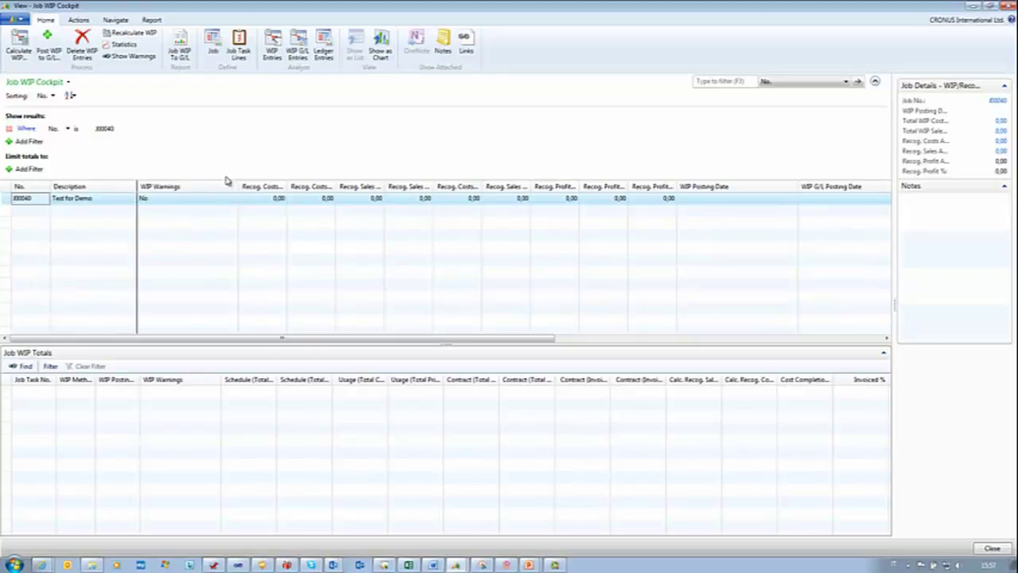
drag(299, 339, 151, 393)
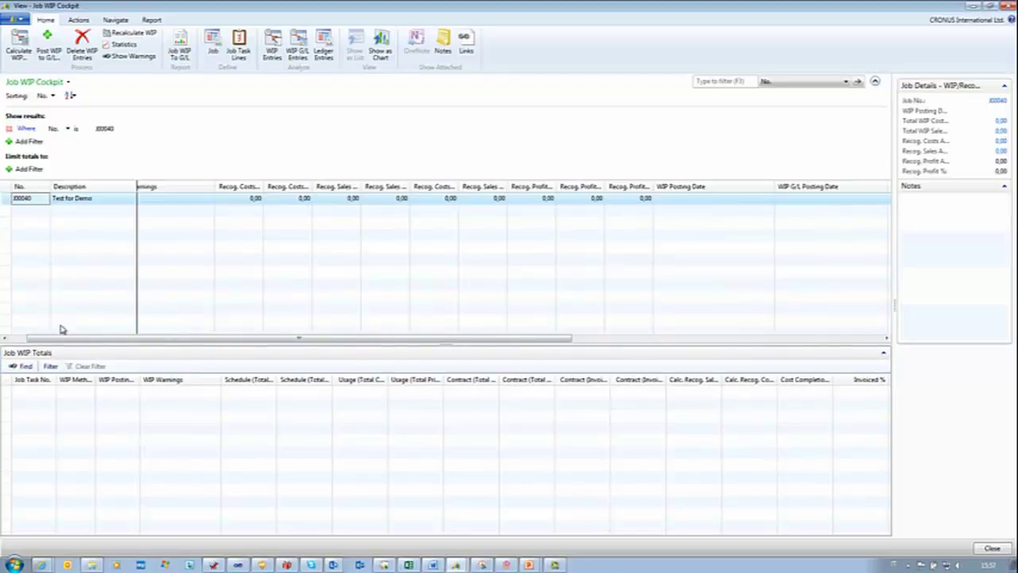
Step: Calculate WIP for job J00040 with posting date 23/01/2014 and document number AA
click(22, 49)
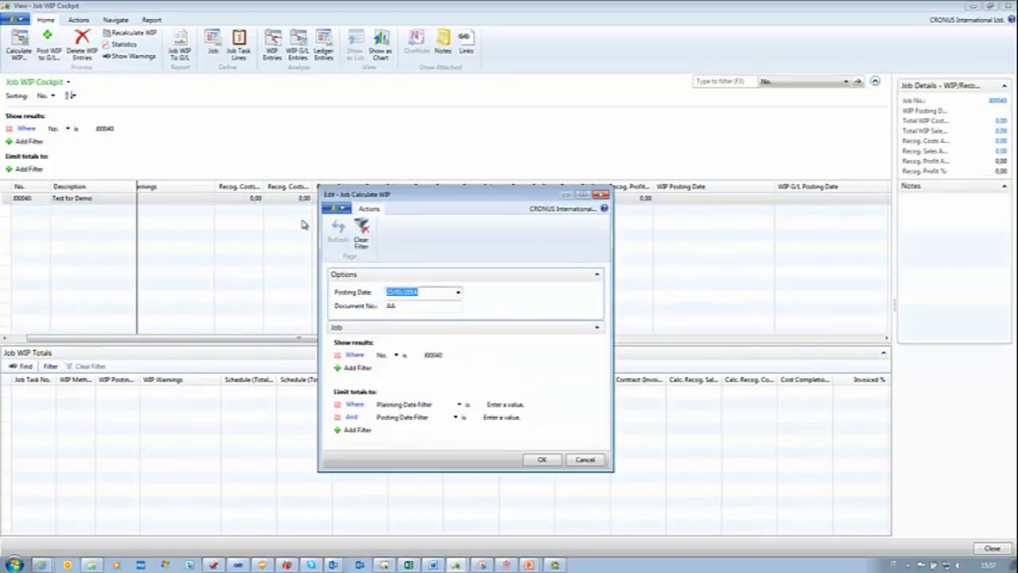
click(544, 462)
click(566, 297)
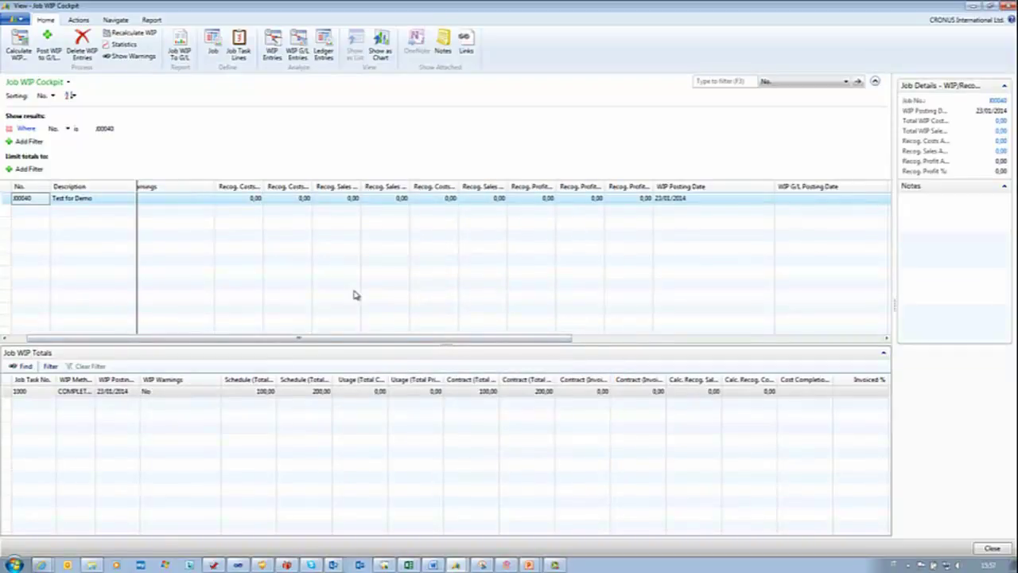
Step: Leave the cockpit, open the planning lines of job J00040's task 1000 and open the job journal from them
click(973, 7)
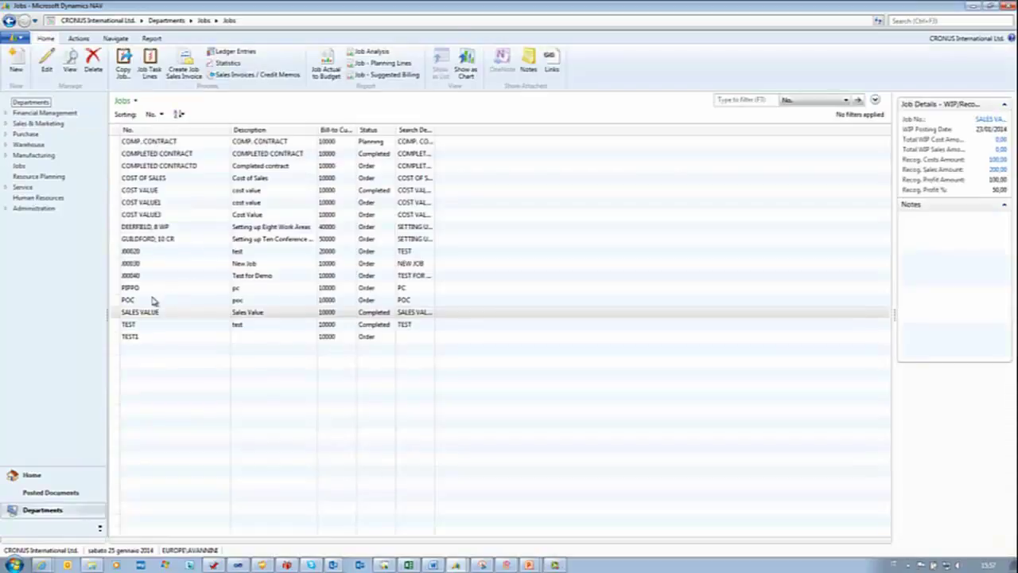
double_click(137, 277)
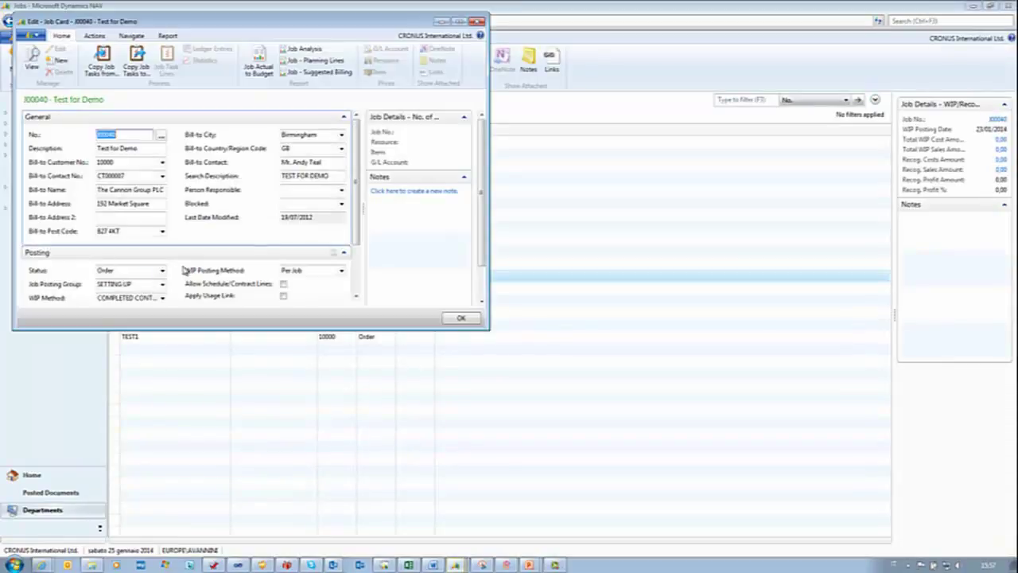
click(166, 62)
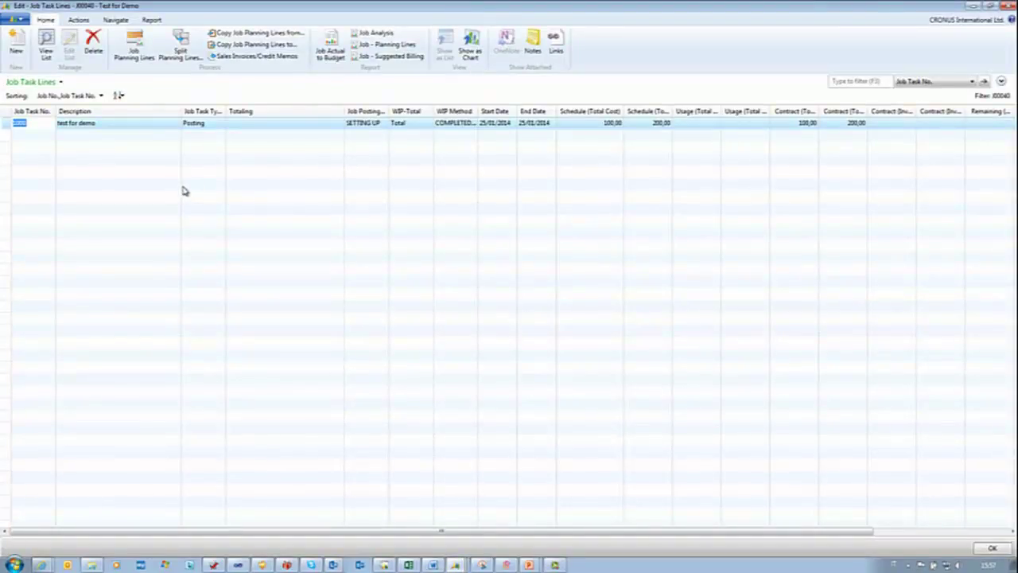
click(146, 59)
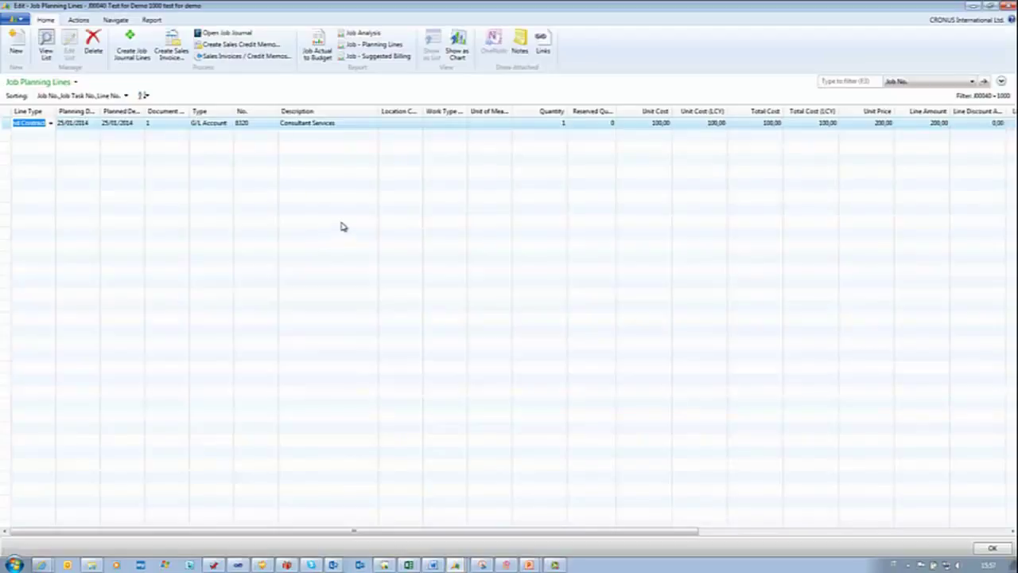
click(227, 35)
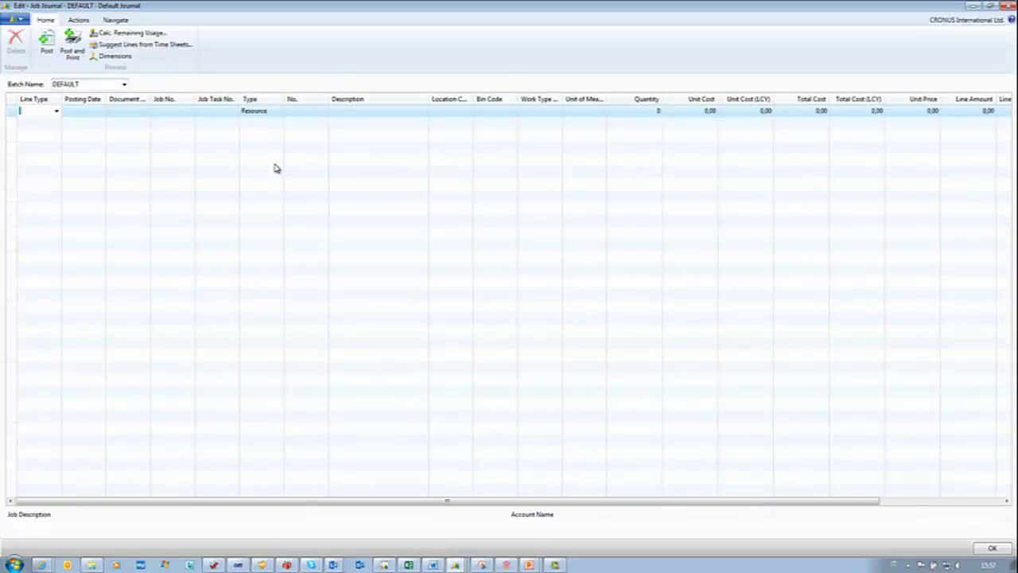
Step: Calculate the remaining usage for job J00040, task 1000, with document number 2 to transfer its planning line to the job journal
click(131, 34)
click(136, 137)
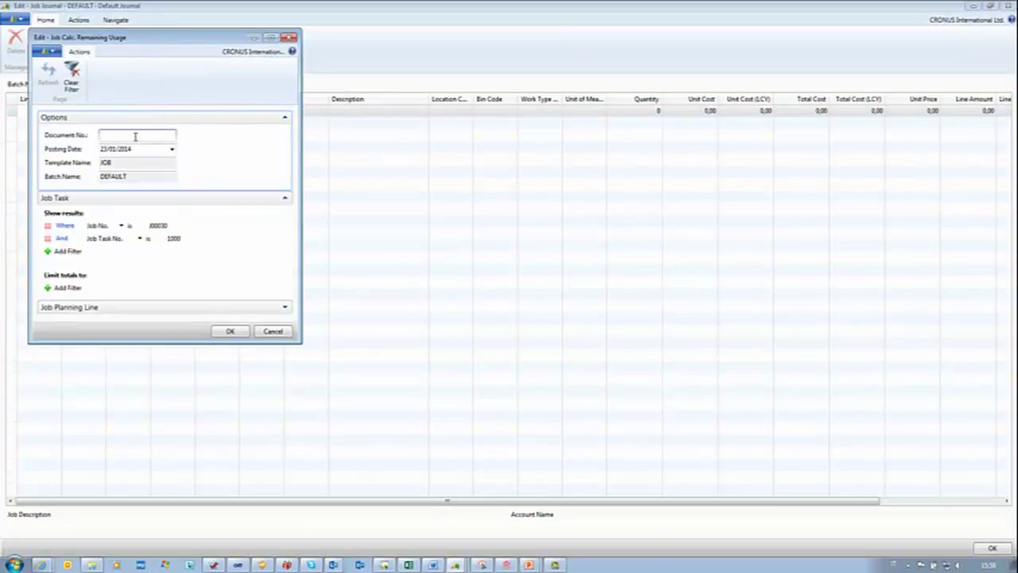
click(159, 225)
click(221, 226)
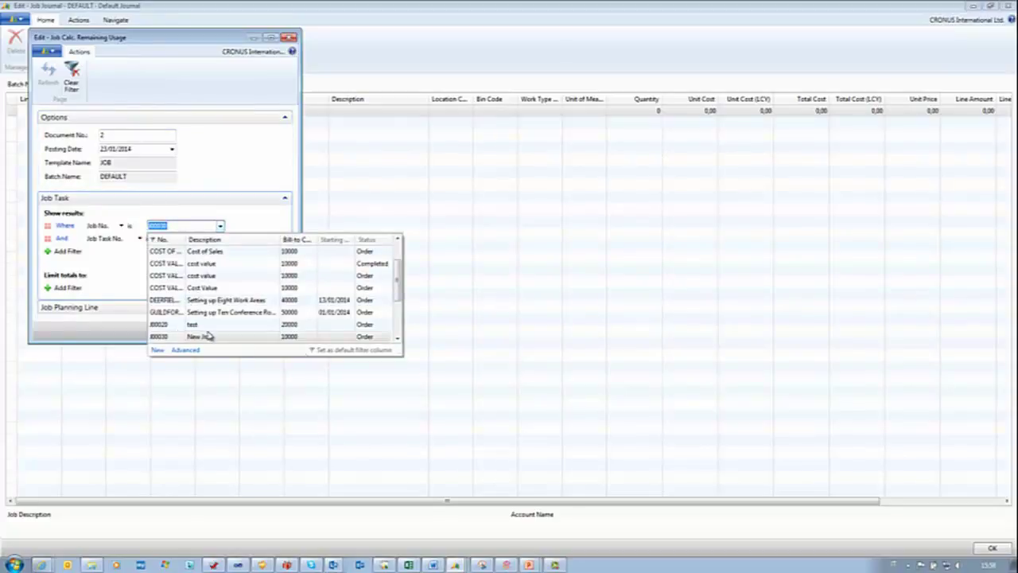
click(397, 338)
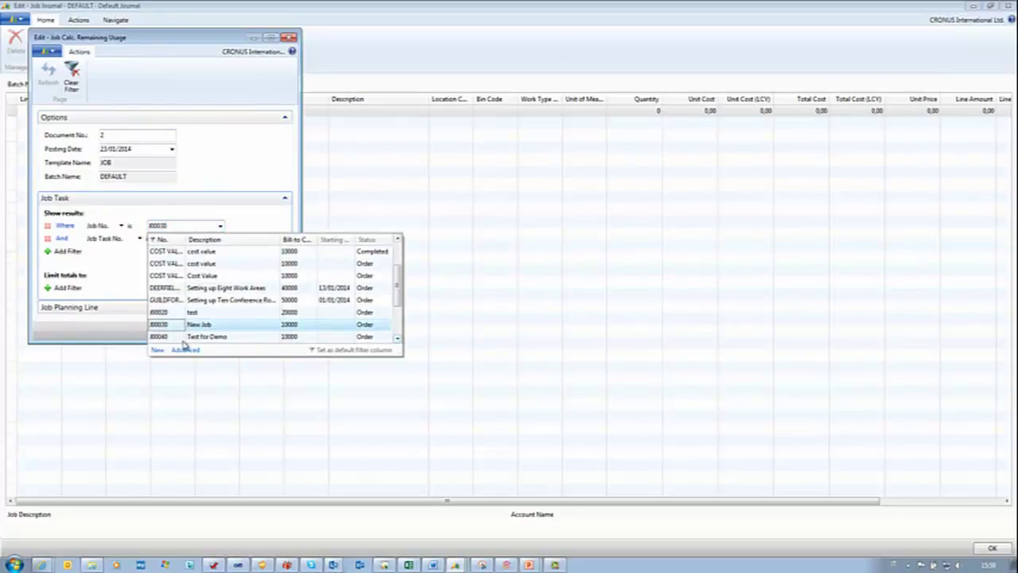
click(164, 338)
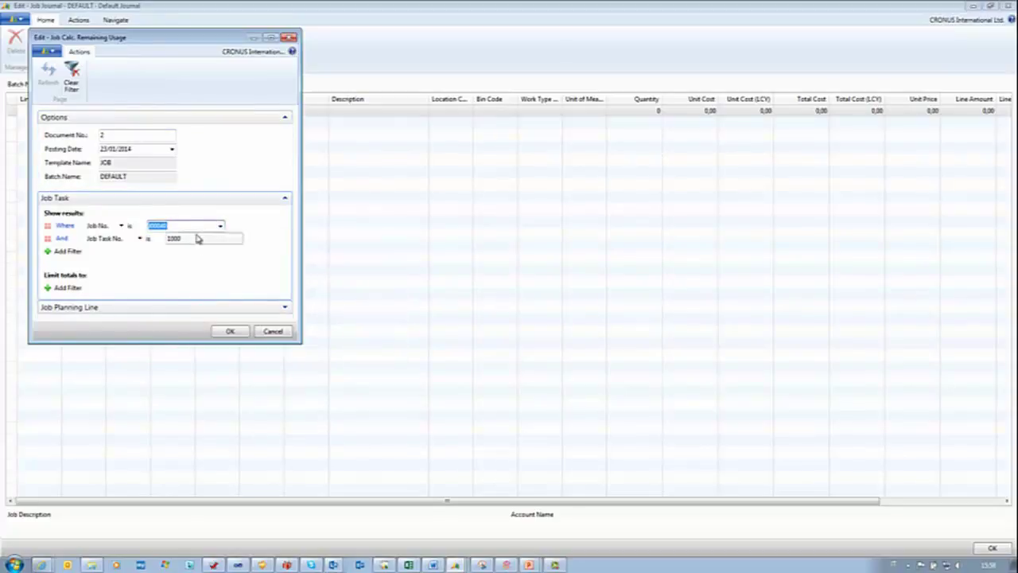
click(230, 332)
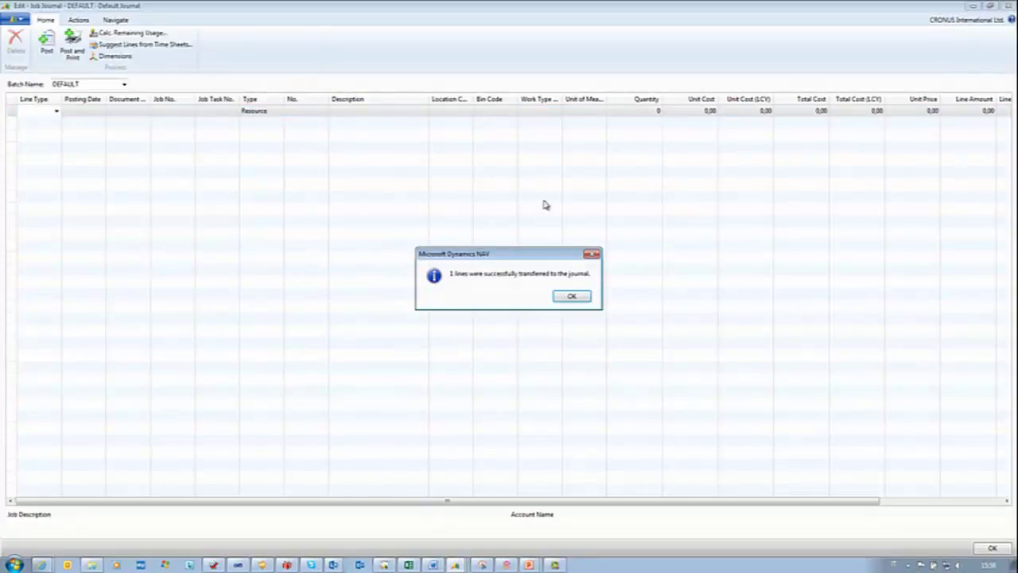
click(580, 297)
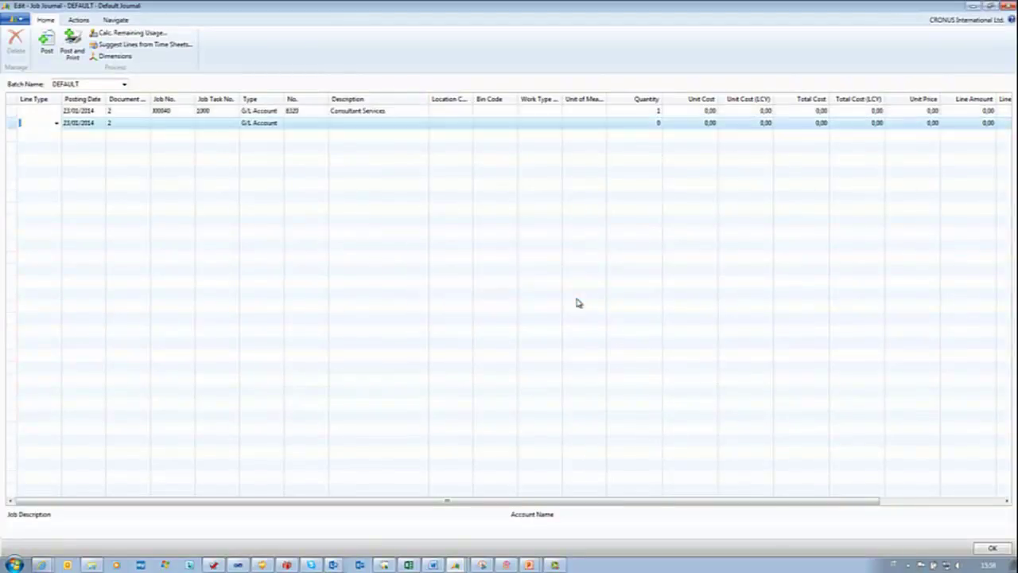
Step: Set the Consultant Services journal line's unit cost to 100 and post the job journal
click(42, 112)
click(706, 112)
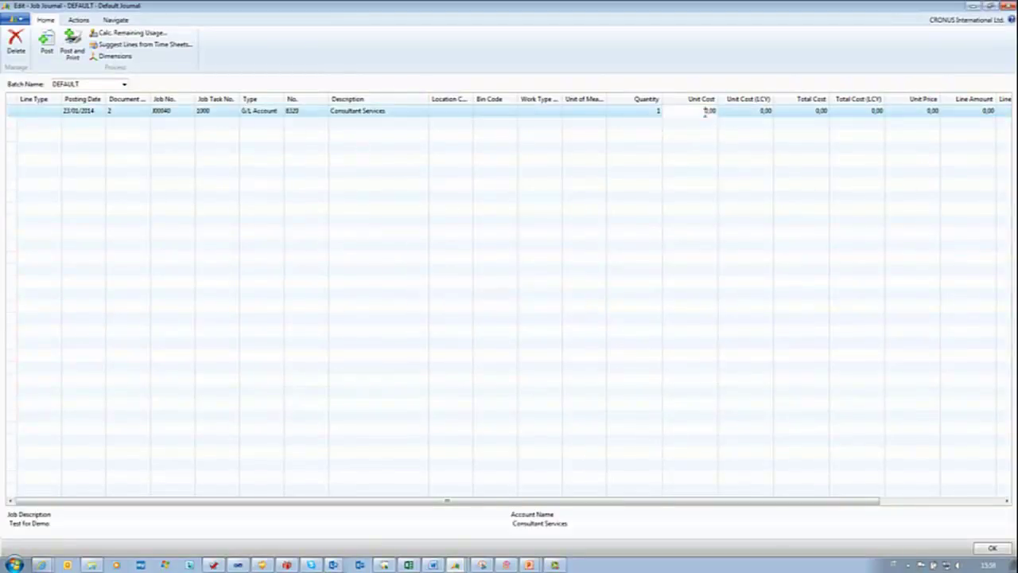
key(Down)
key(Up)
click(46, 44)
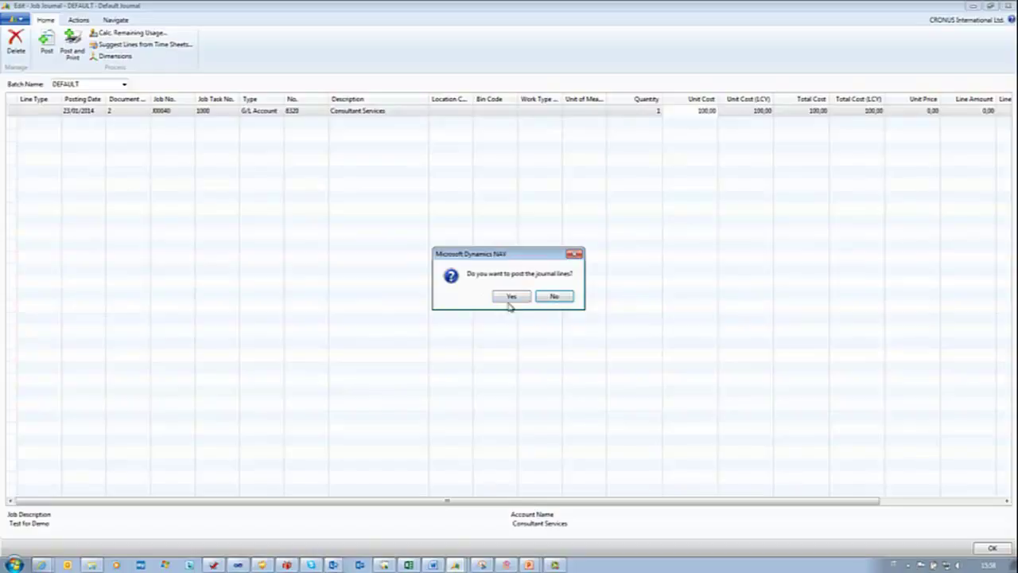
click(511, 297)
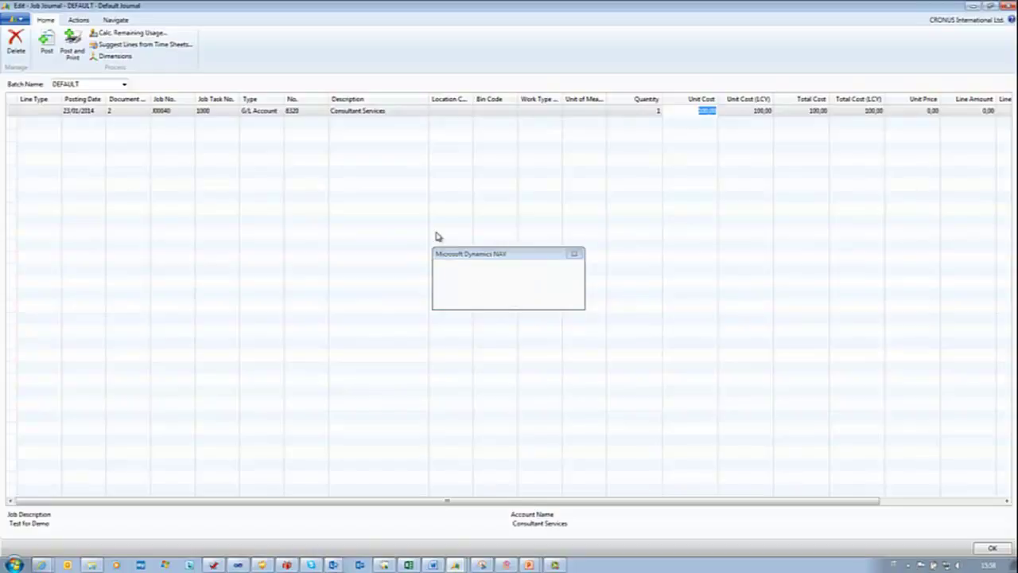
click(562, 296)
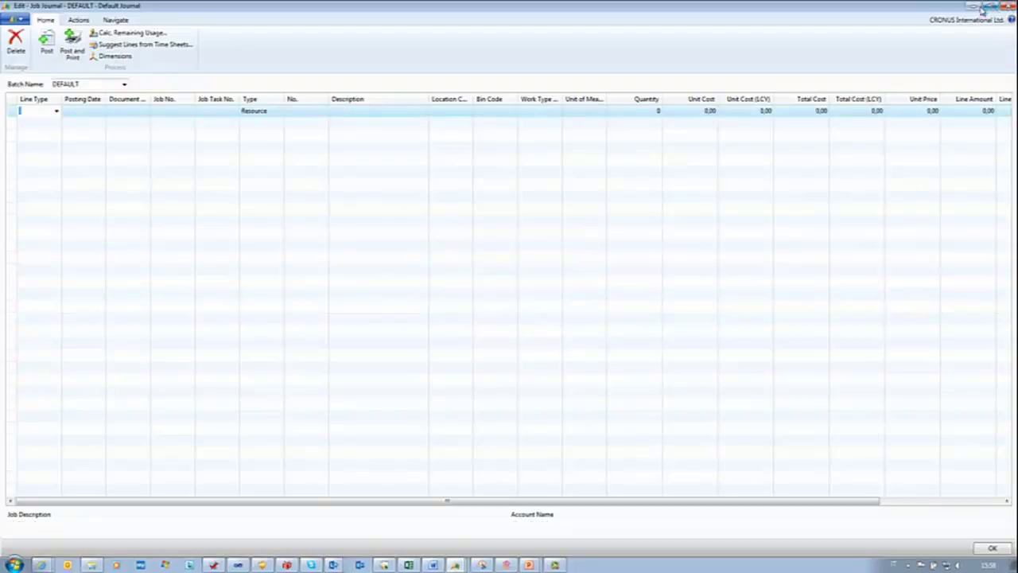
Step: Close the job journal, planning lines, task lines and job card to get back to the Jobs list
click(1008, 5)
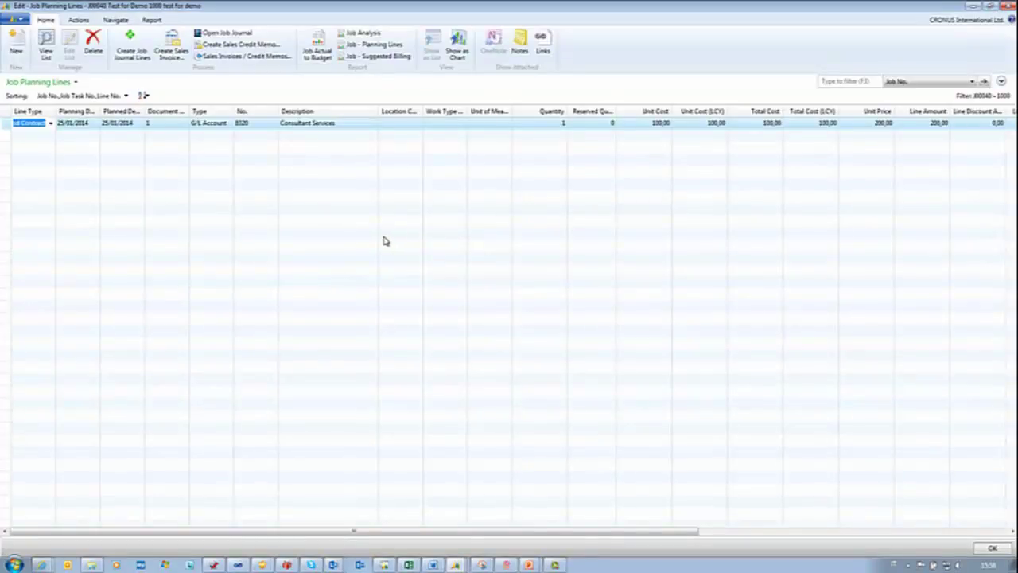
key(Escape)
key(Escape)
key(Escape)
Step: Reopen the Job WIP Cockpit from the Jobs department and maximize its window
click(40, 510)
click(19, 165)
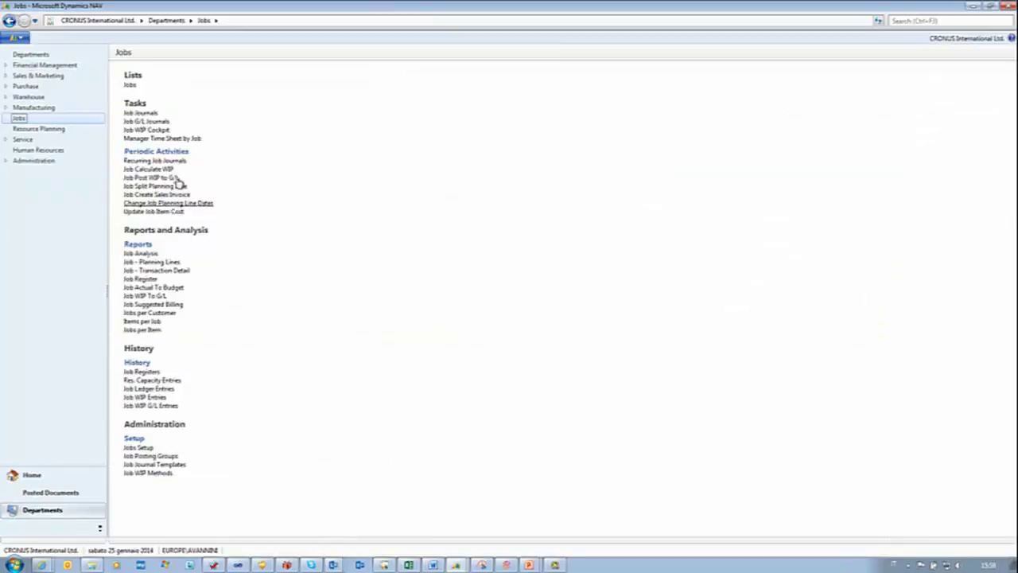
click(159, 130)
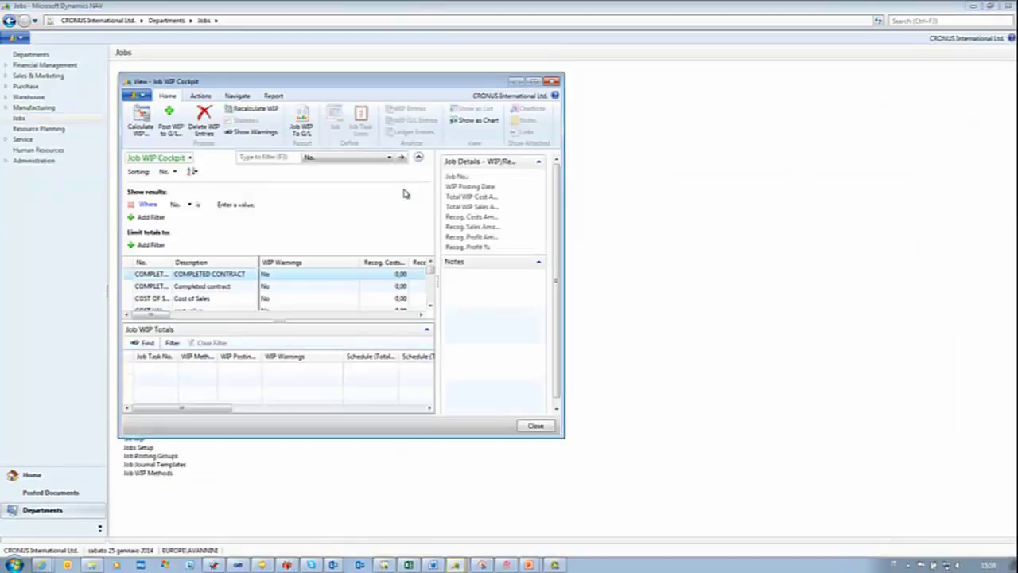
click(533, 83)
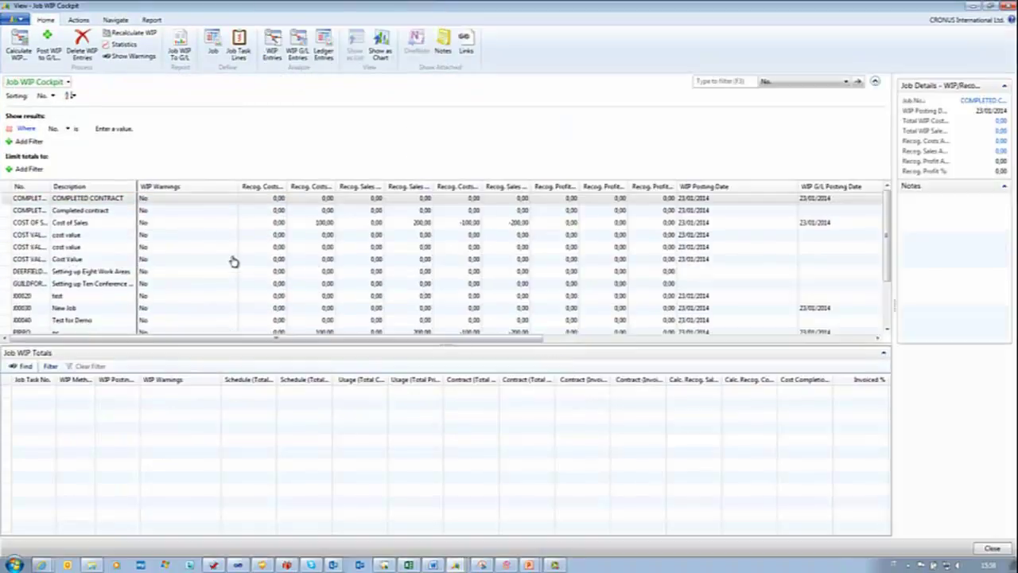
Step: Filter the cockpit's job list to job number J00040
click(132, 129)
click(166, 129)
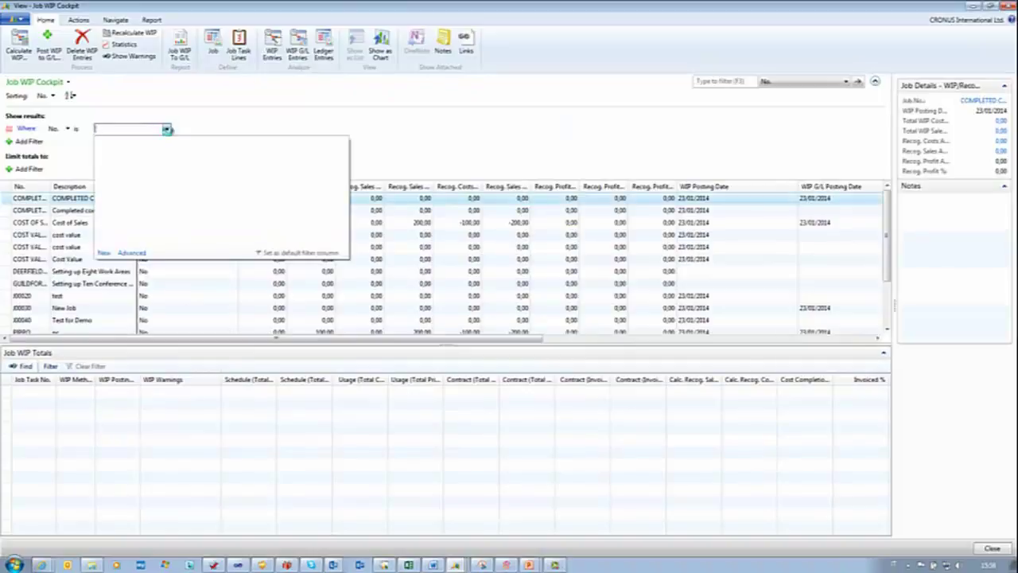
scroll(347, 225, down, 3)
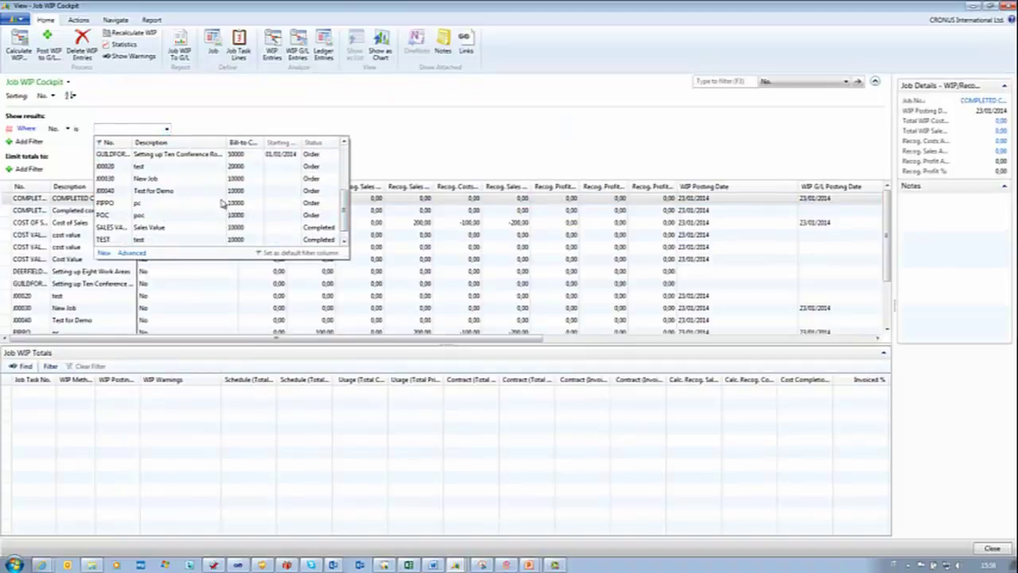
click(113, 193)
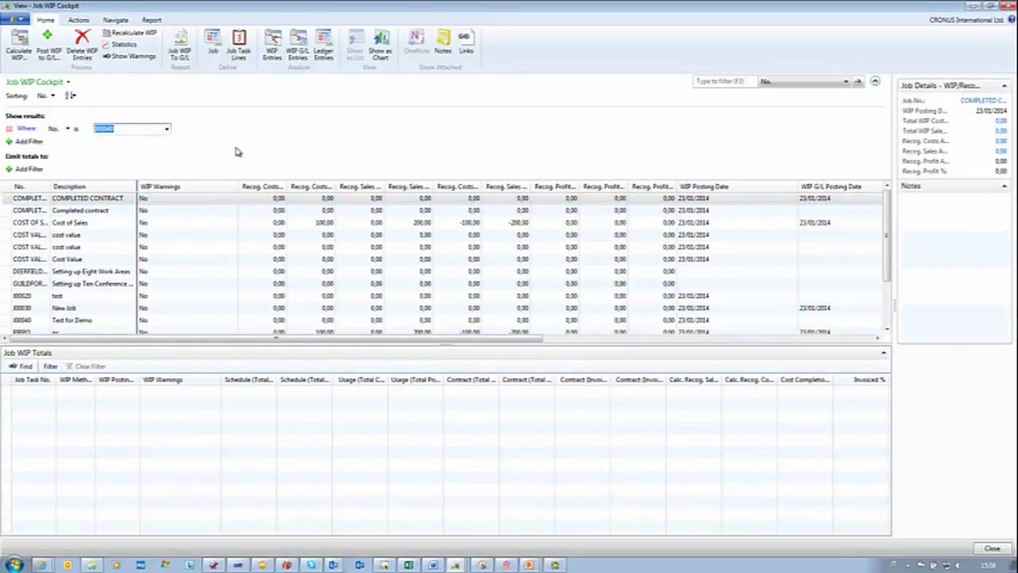
click(196, 163)
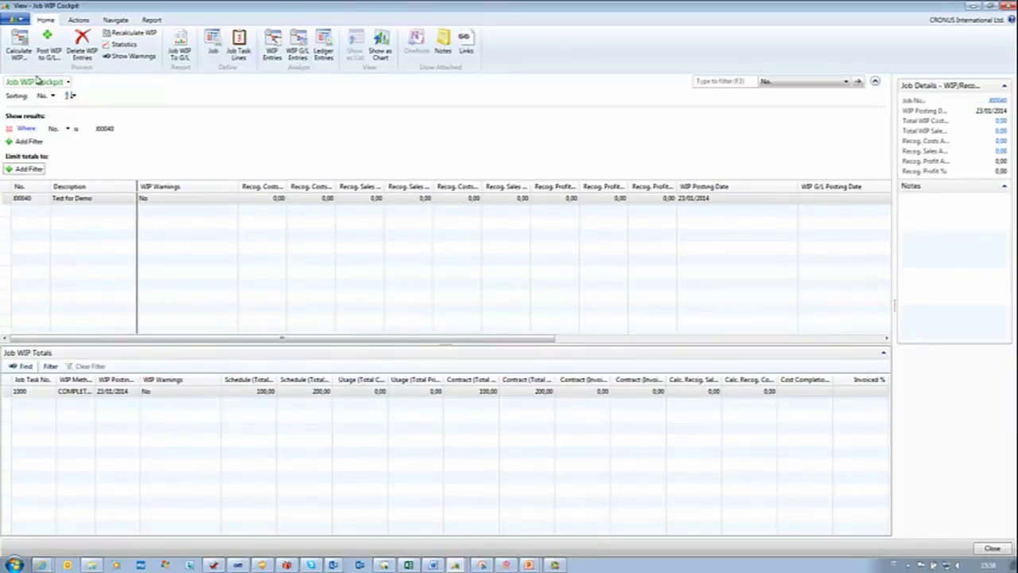
Step: Calculate WIP again for J00040 after the usage posting, dated 23/01/2014, and examine the job's total WIP cost and sales amounts
click(18, 44)
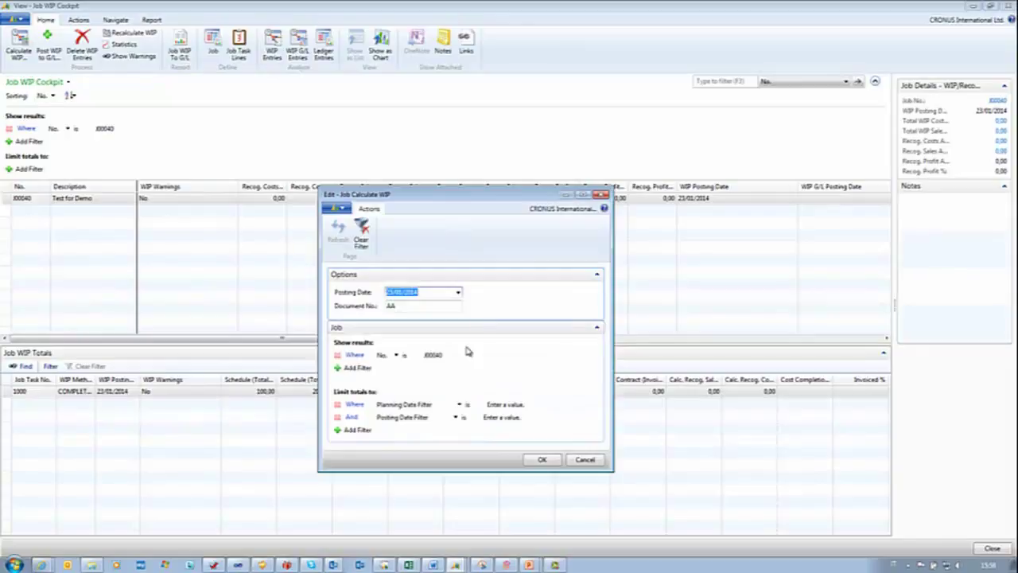
click(544, 460)
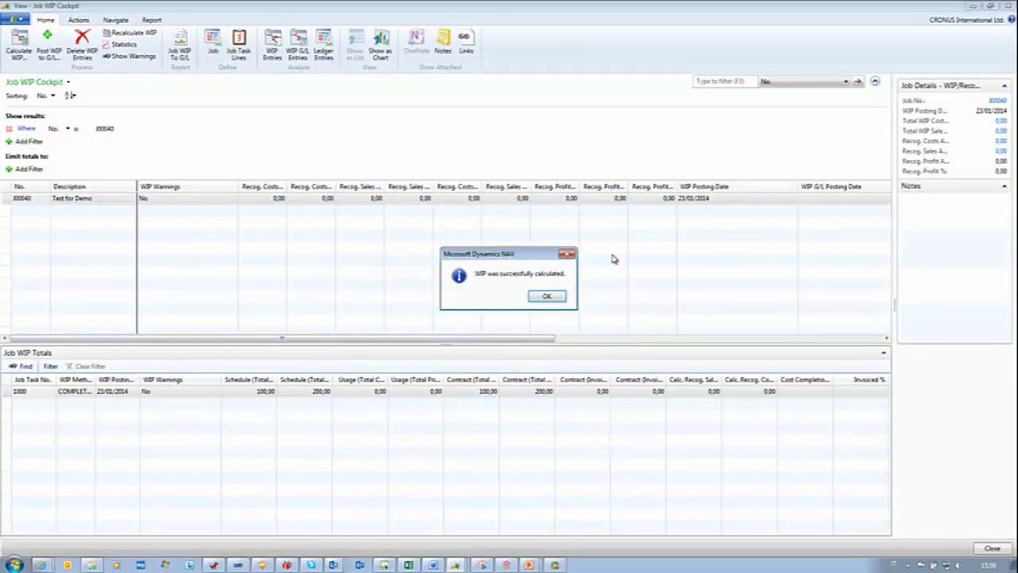
click(547, 295)
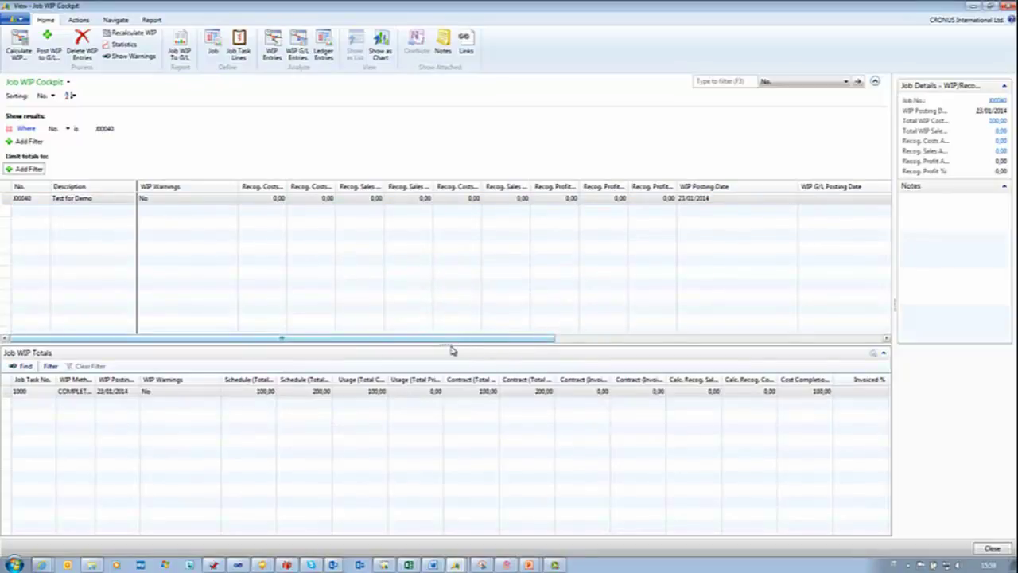
drag(453, 340, 818, 350)
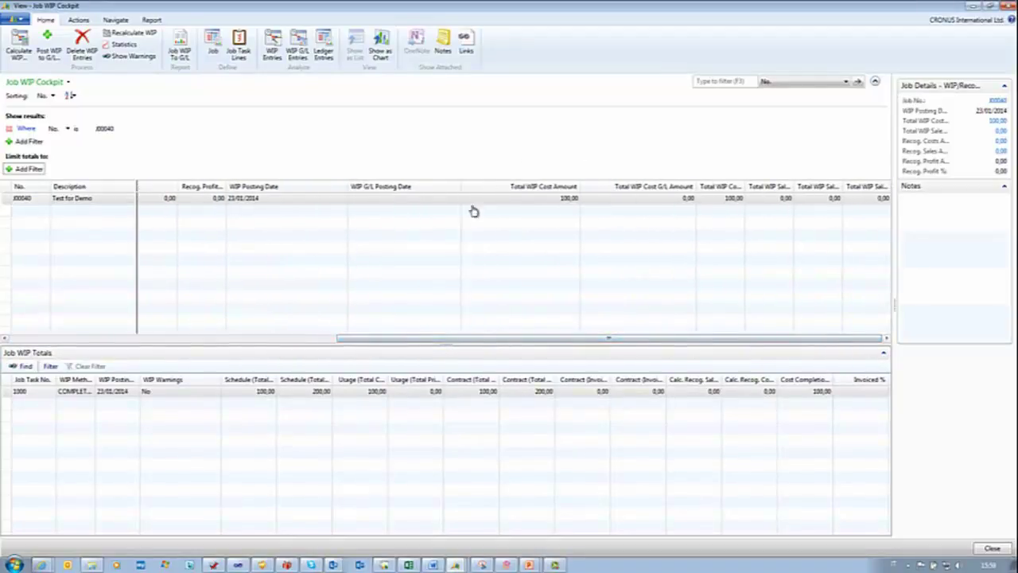
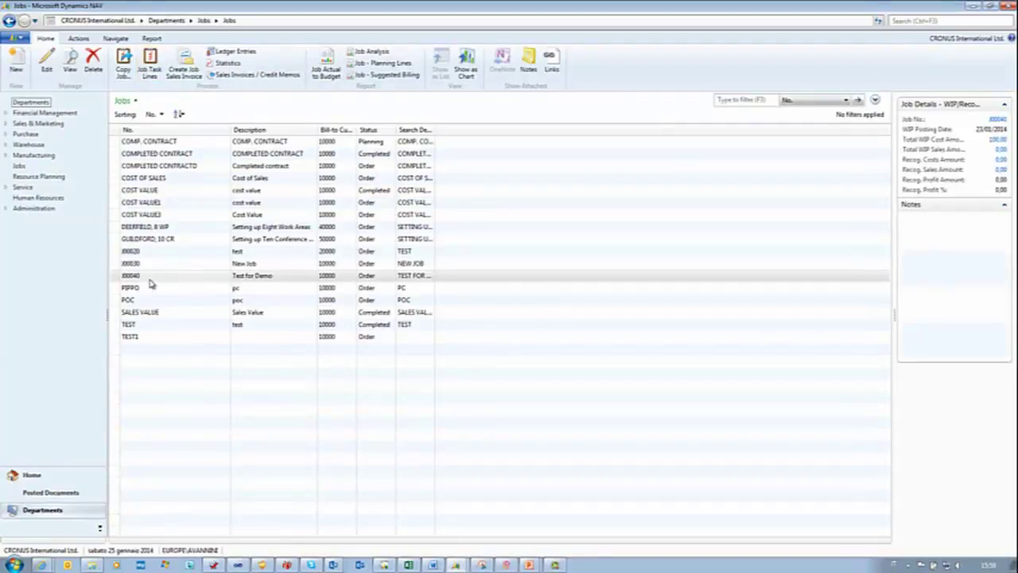
Step: Open the job card of J00040 full-screen and go through its task lines to the planning lines of task 1000
double_click(149, 279)
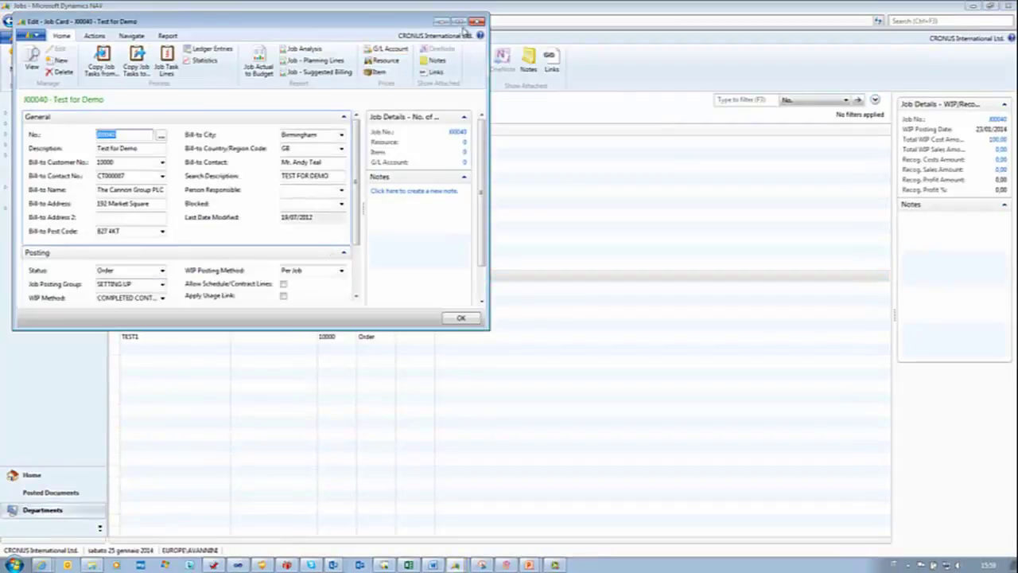
click(460, 23)
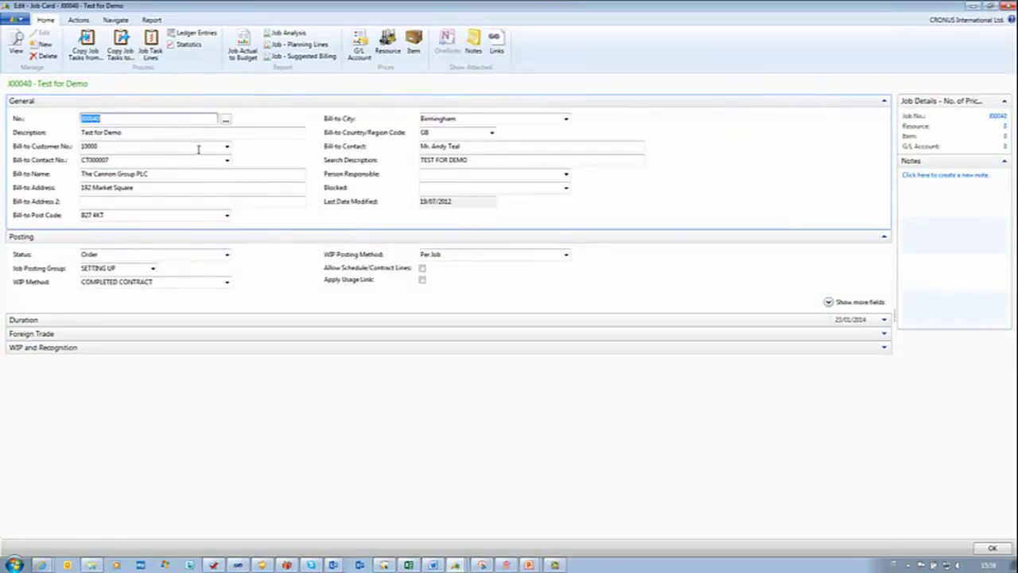
click(148, 52)
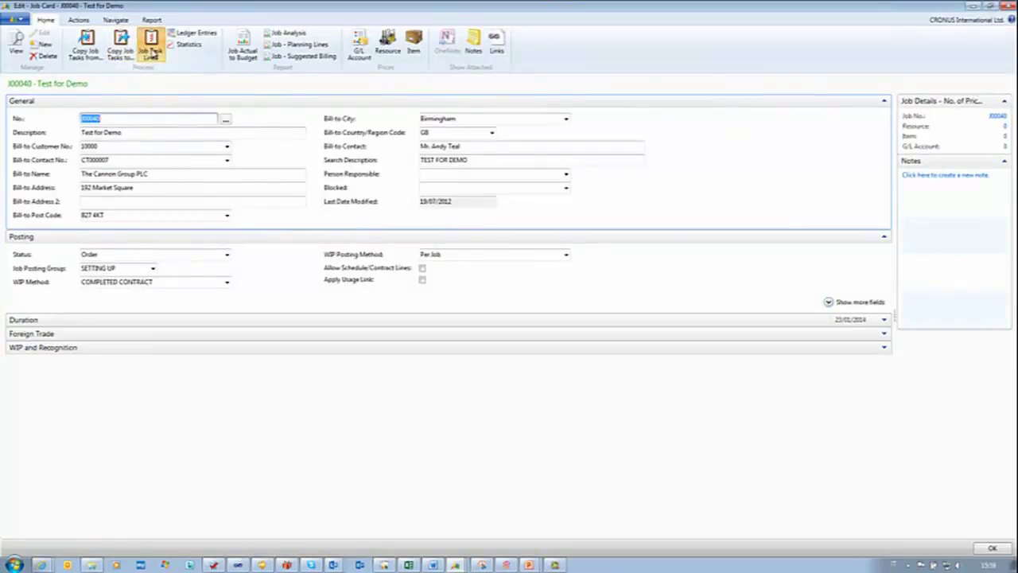
click(137, 53)
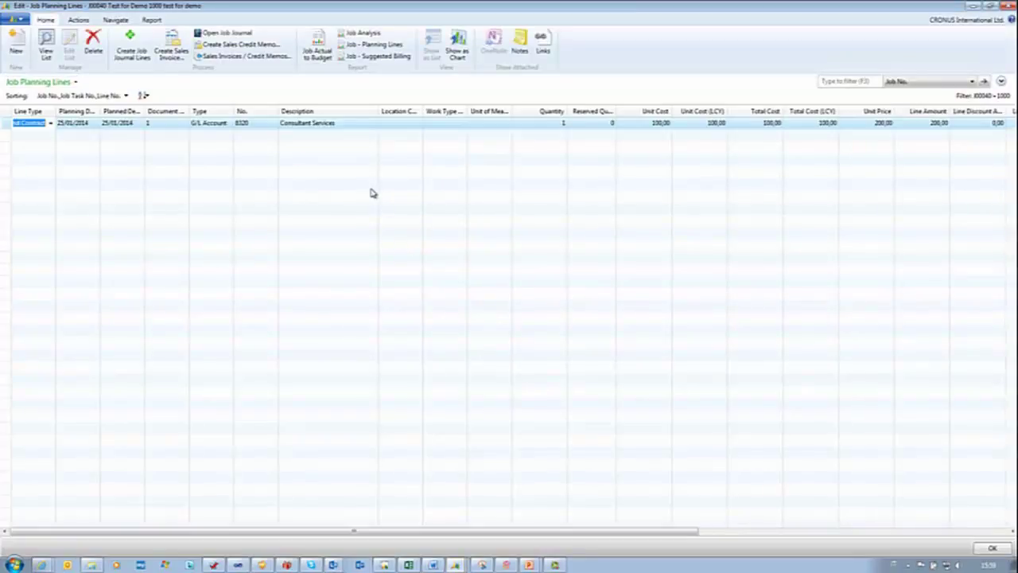
Step: Create a new sales invoice from the Consultant Services planning line with posting date 25/01/2014
click(175, 59)
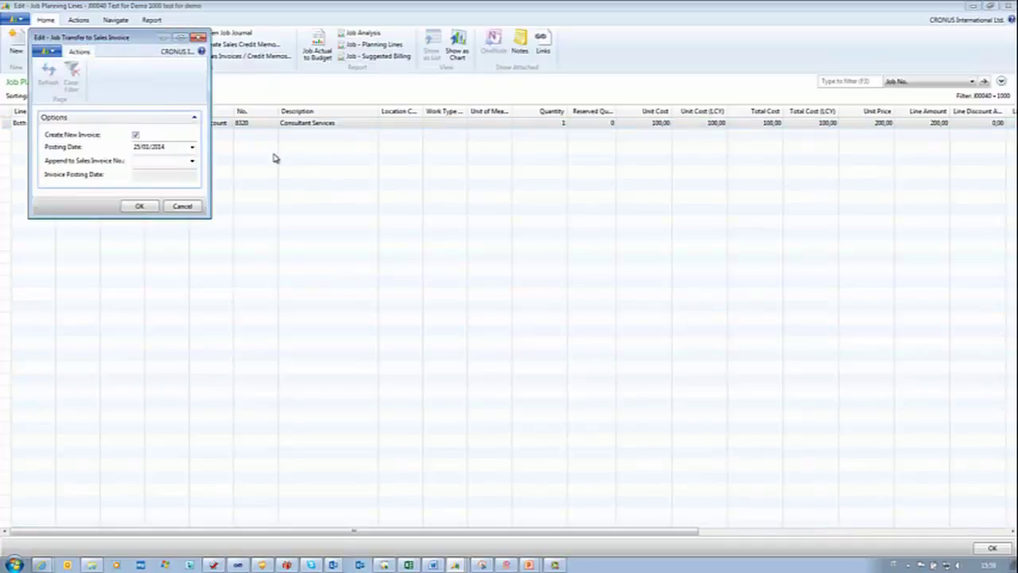
click(140, 206)
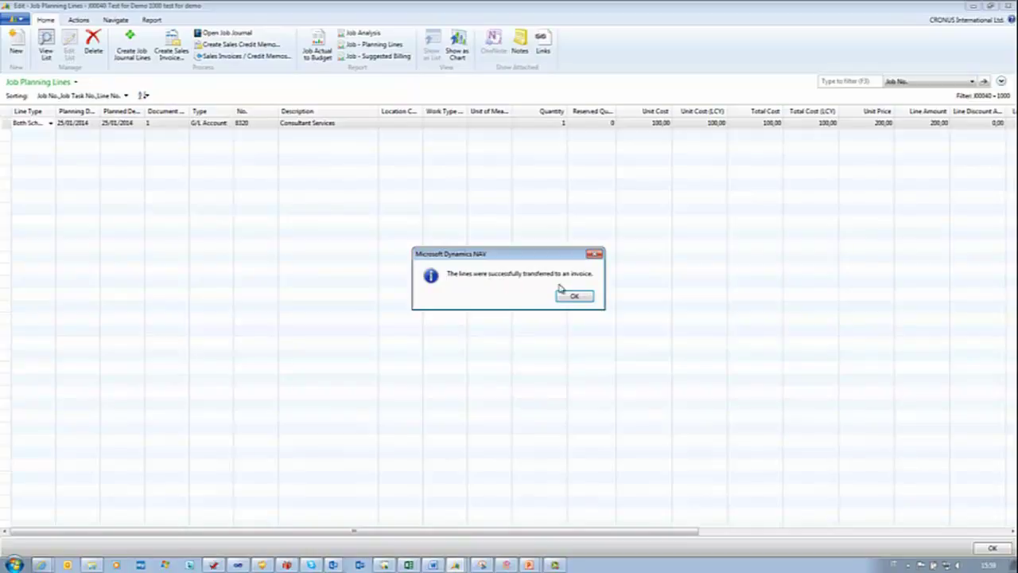
click(580, 296)
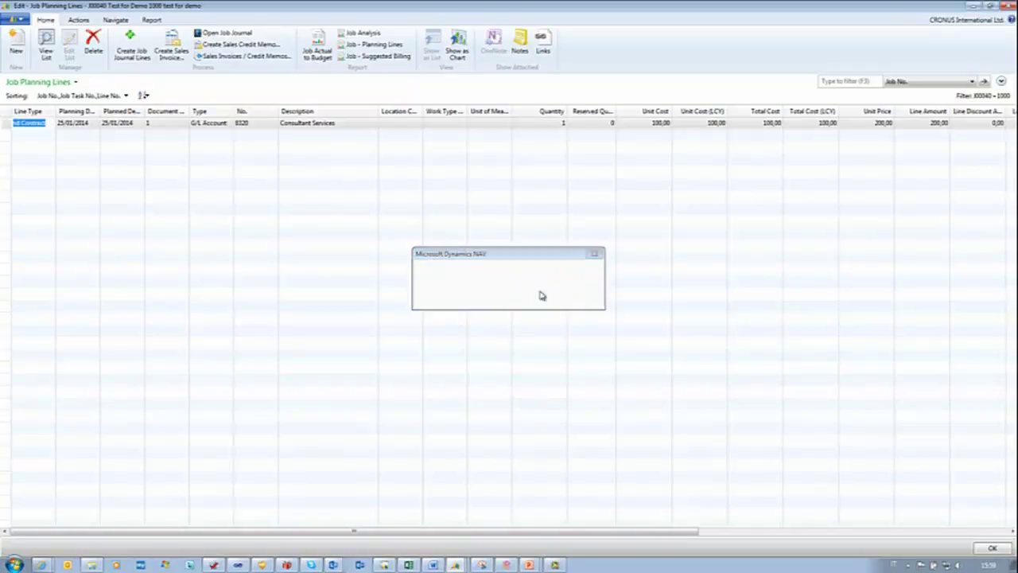
Step: Open the sales invoice linked to the planning line, post it, and return to the Jobs list
click(245, 57)
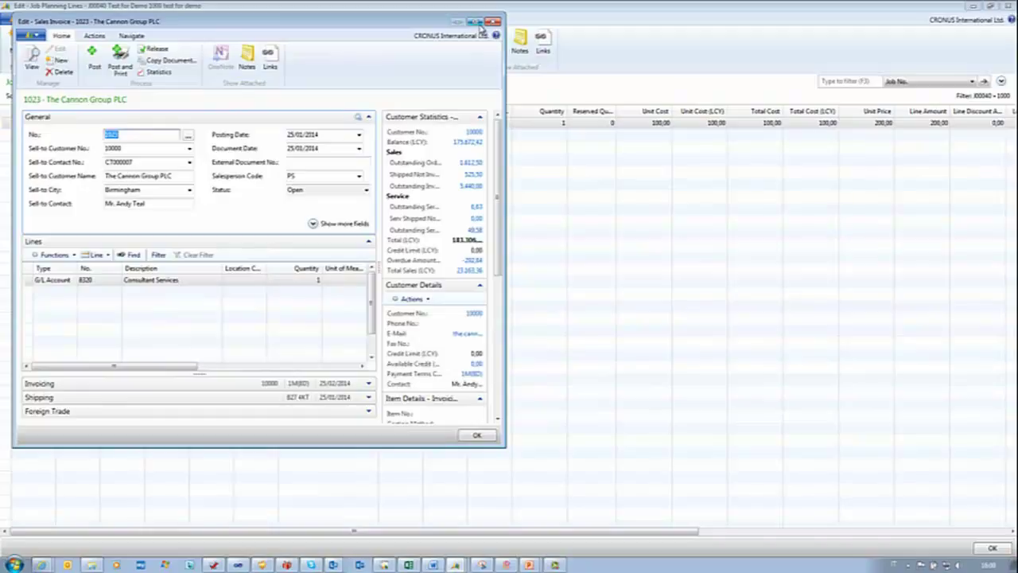
click(476, 22)
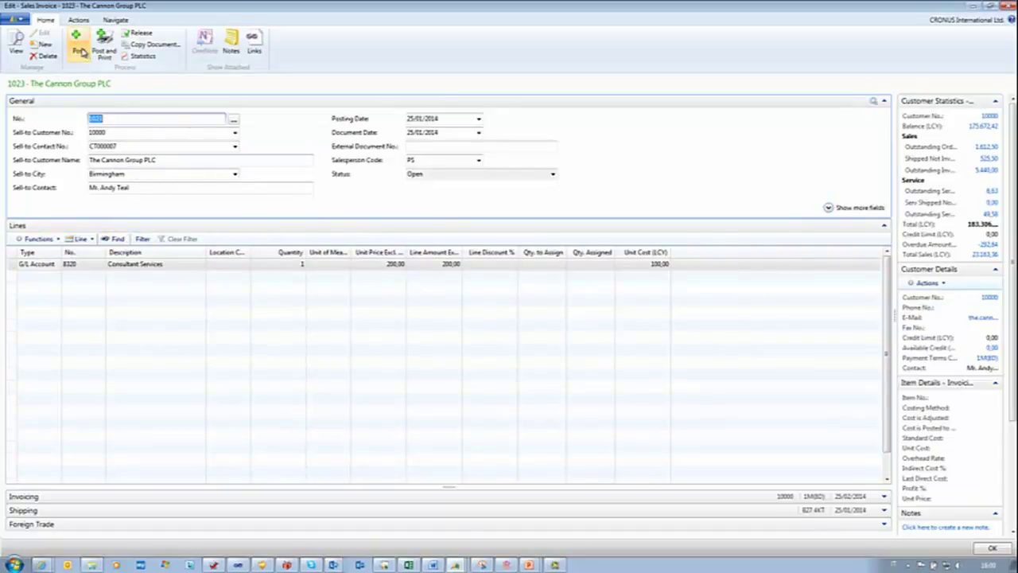
click(79, 47)
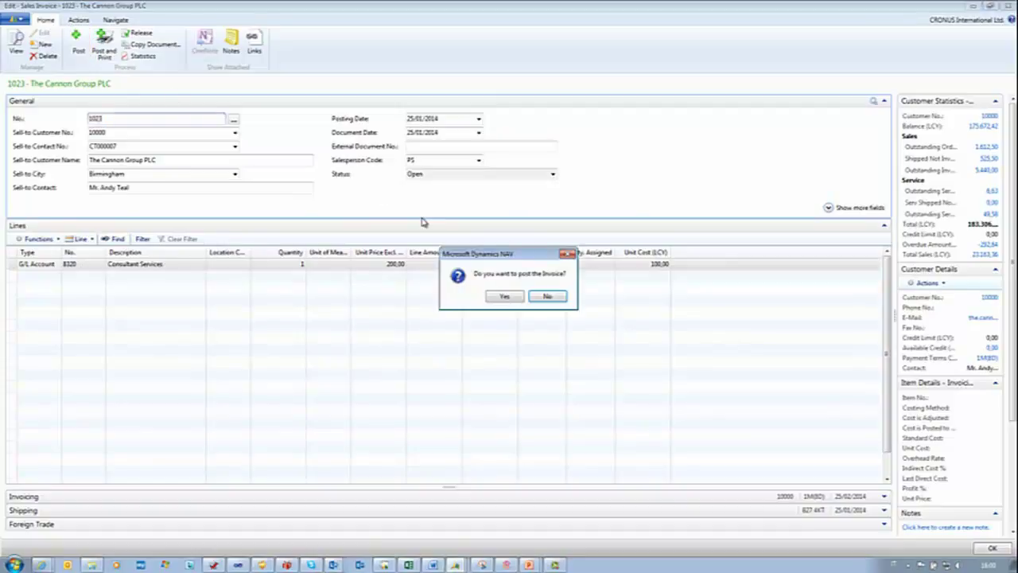
click(501, 297)
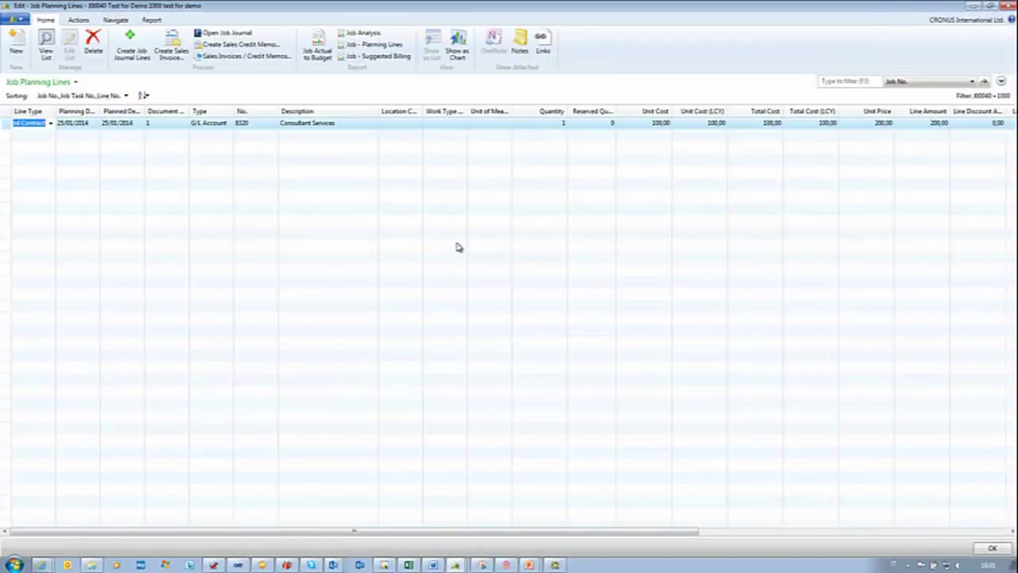
key(Escape)
key(Escape)
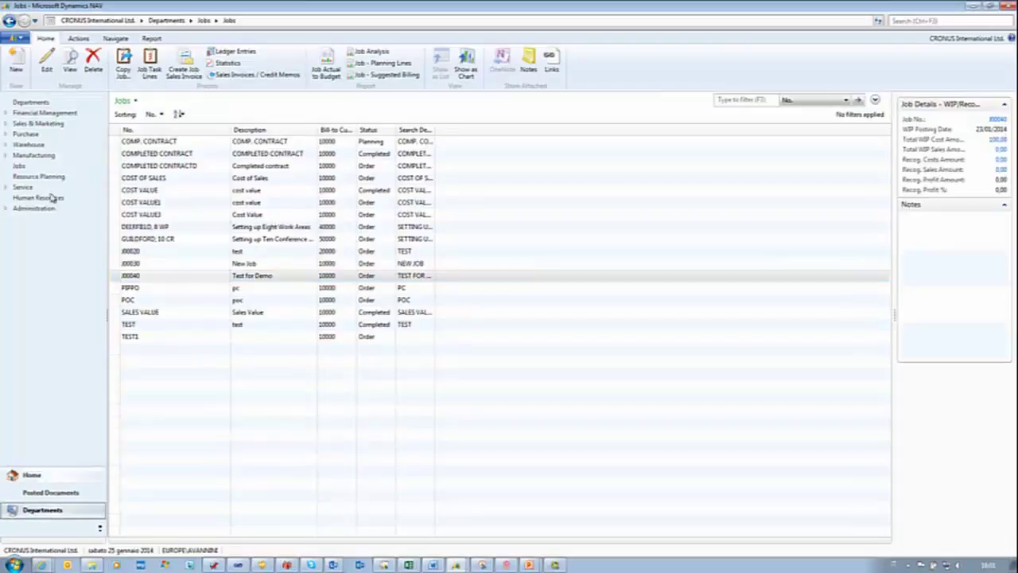
Step: Open the Job WIP Cockpit from the Jobs department and filter it to job number J00040
click(19, 165)
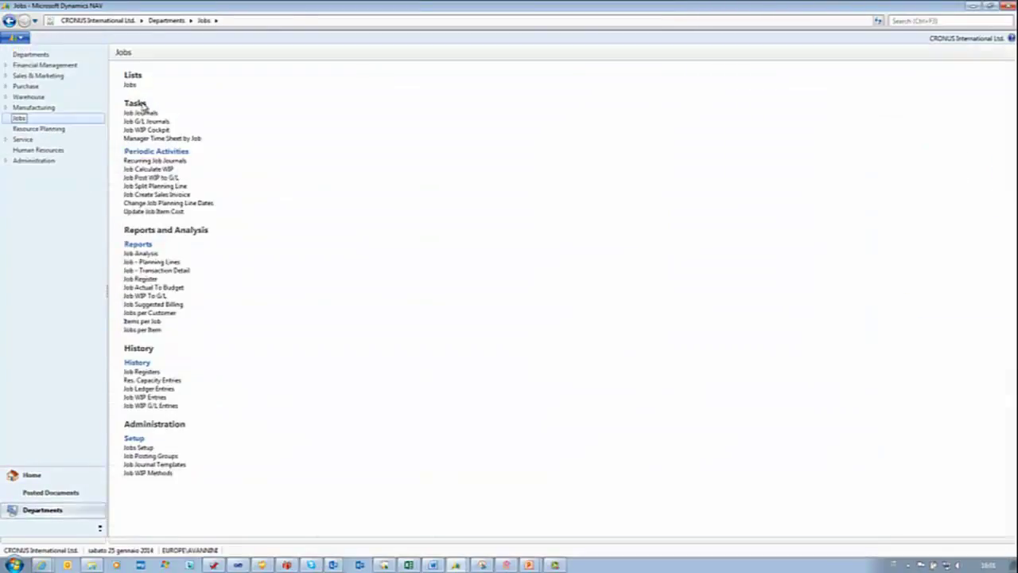
click(151, 129)
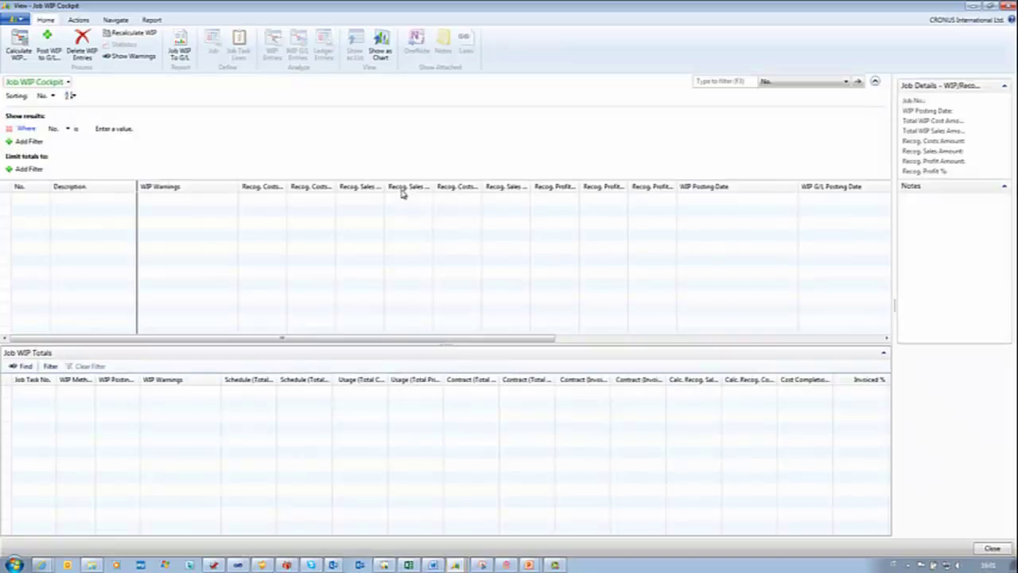
click(153, 130)
click(167, 129)
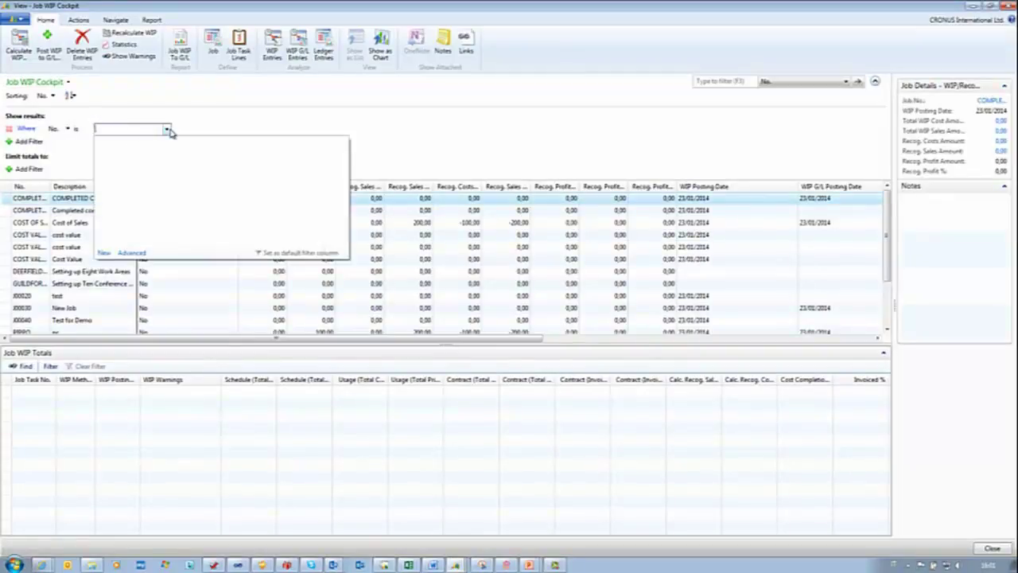
scroll(347, 228, down, 3)
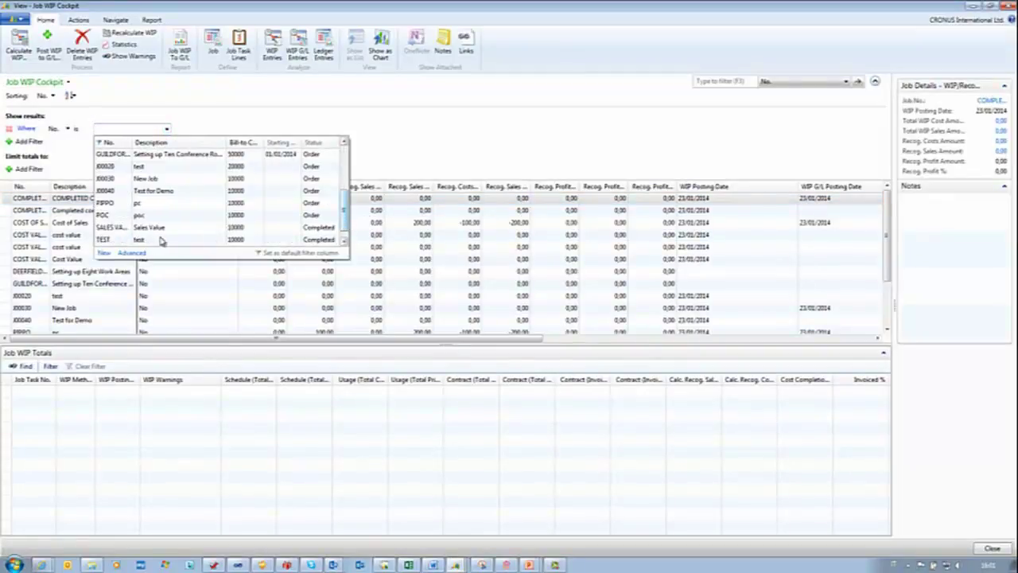
click(114, 193)
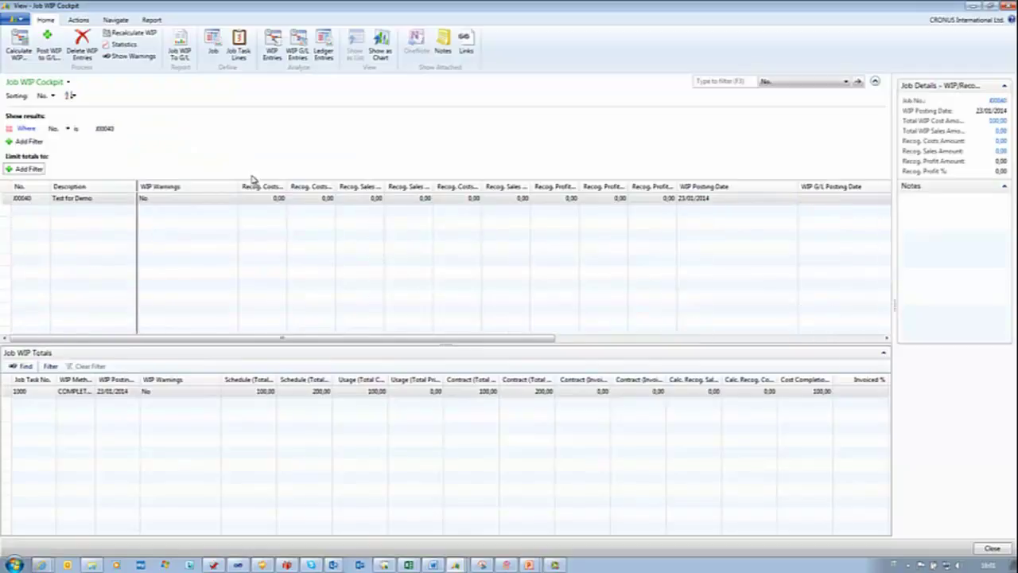
Step: Calculate WIP for J00040 after the invoice posting, dated 23/01/2014 with document number AA, review the cockpit amounts and close the cockpit
click(19, 52)
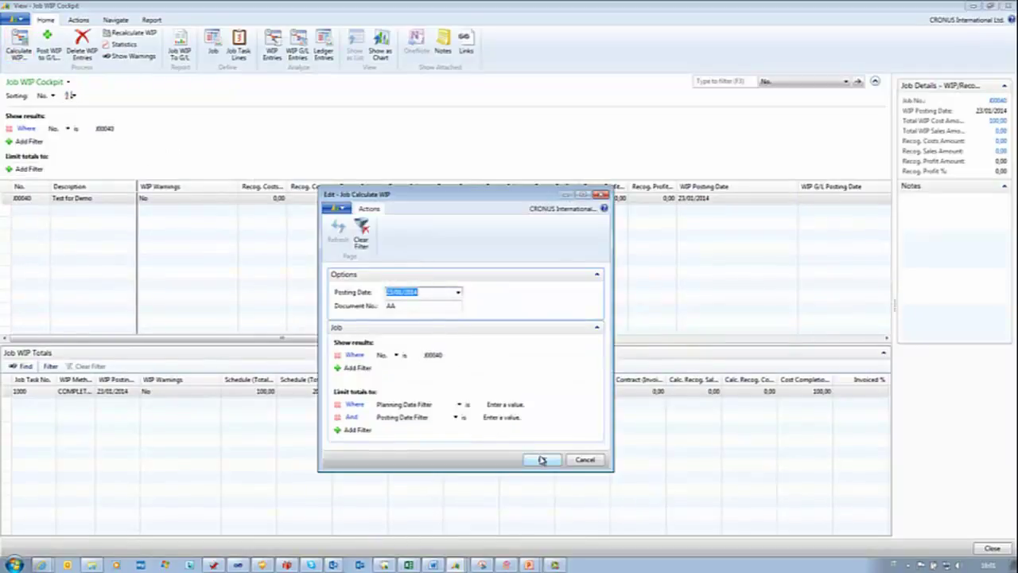
click(542, 460)
click(556, 299)
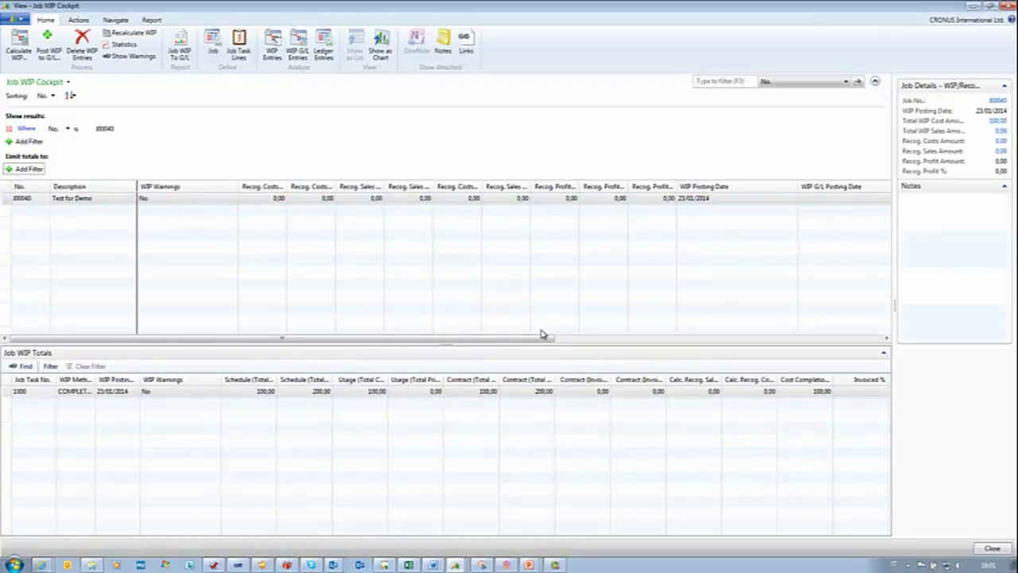
drag(524, 338, 437, 421)
key(Escape)
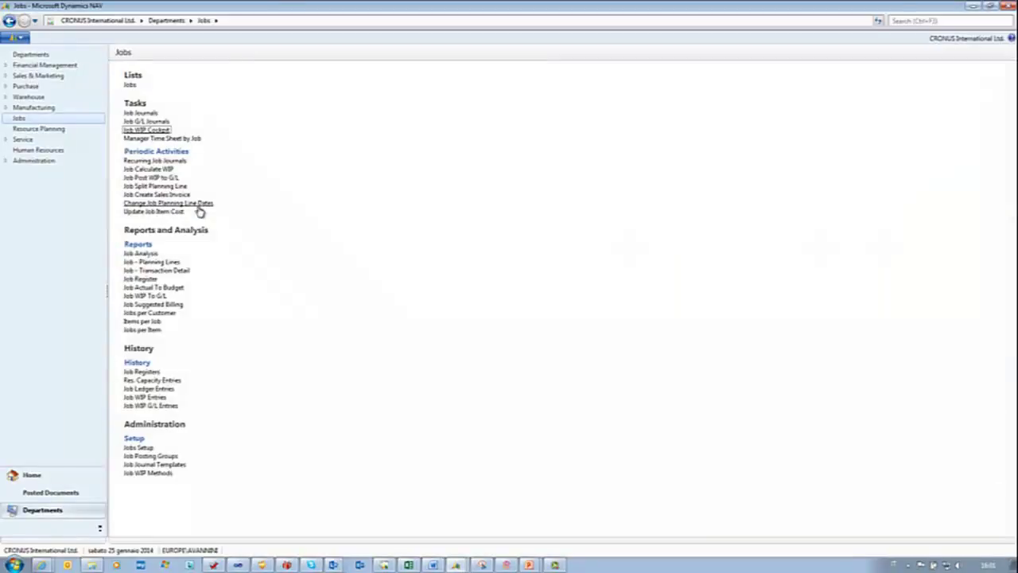
Step: Set the status of job J00040 to Completed on its job card, acknowledge the notices and close the card
click(131, 85)
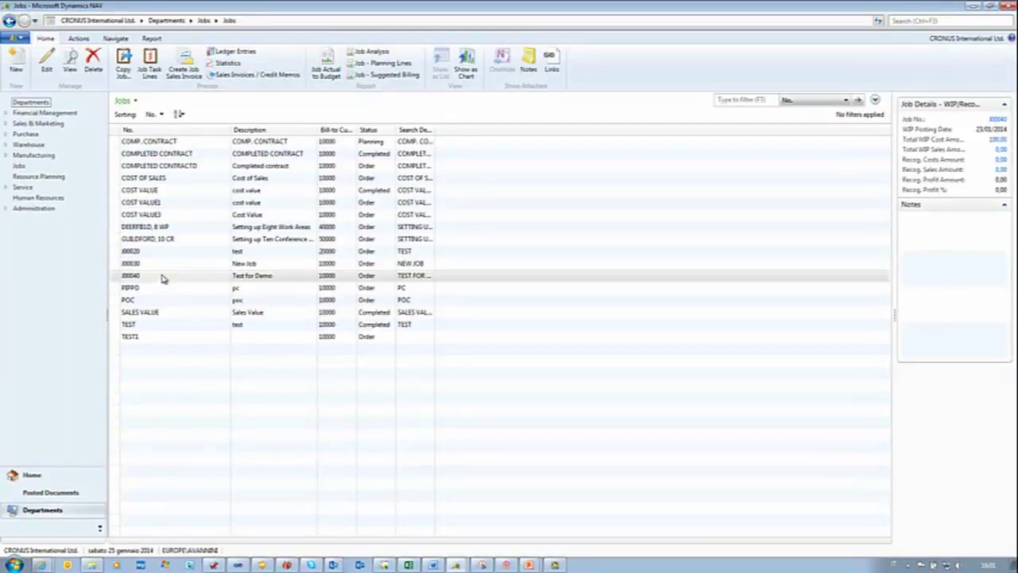
double_click(162, 278)
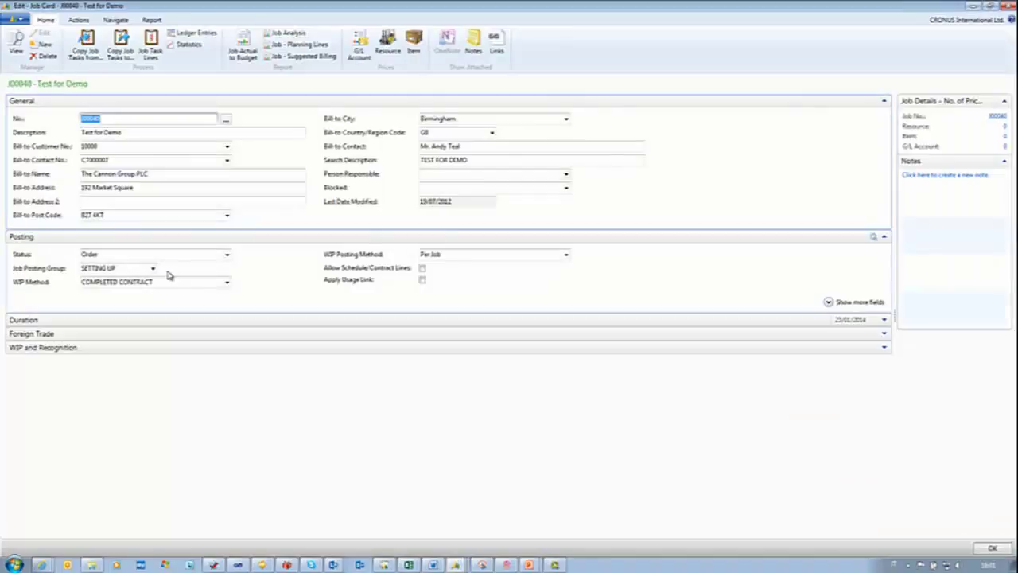
click(230, 256)
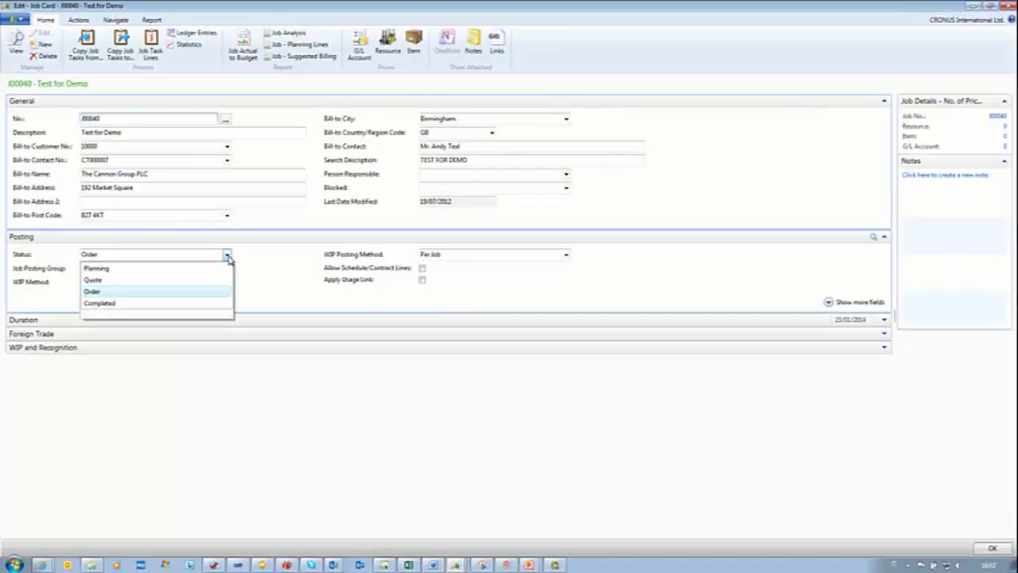
click(157, 306)
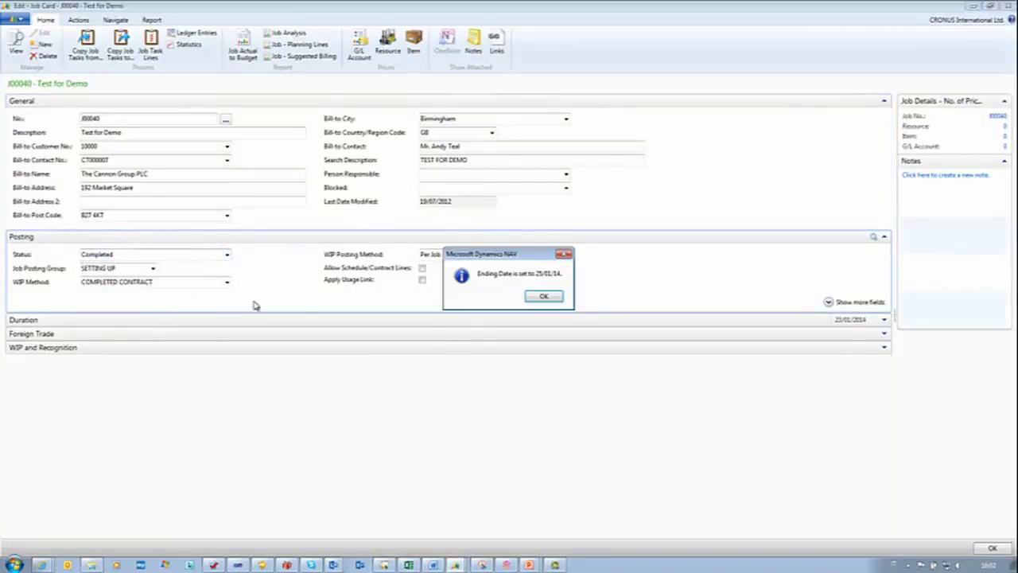
click(559, 296)
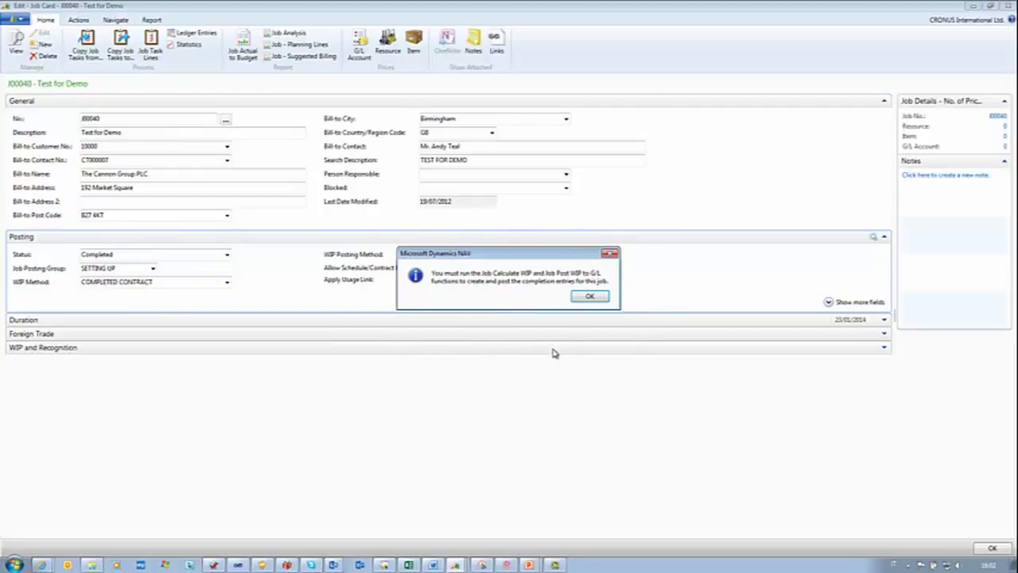
click(589, 296)
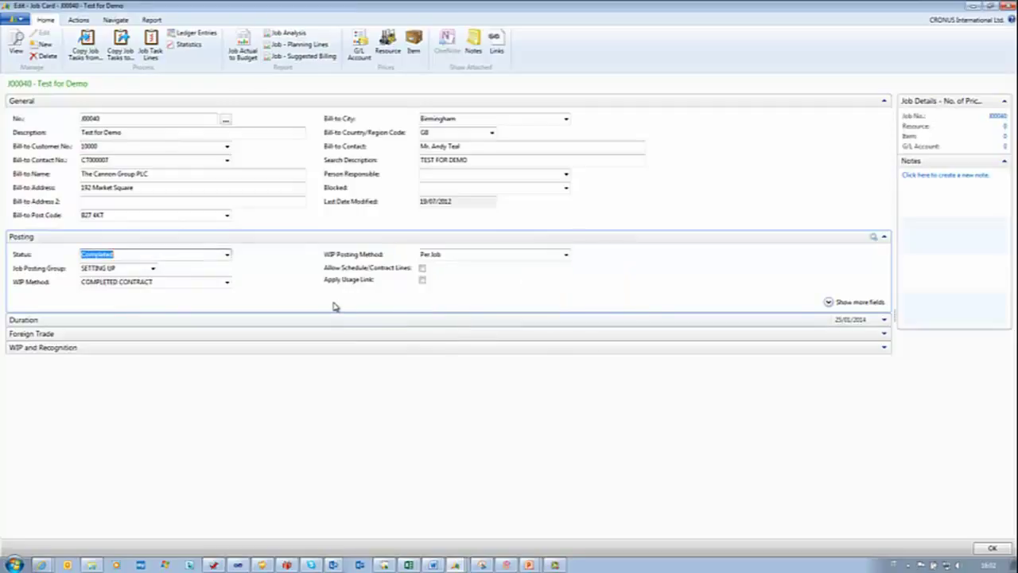
key(Escape)
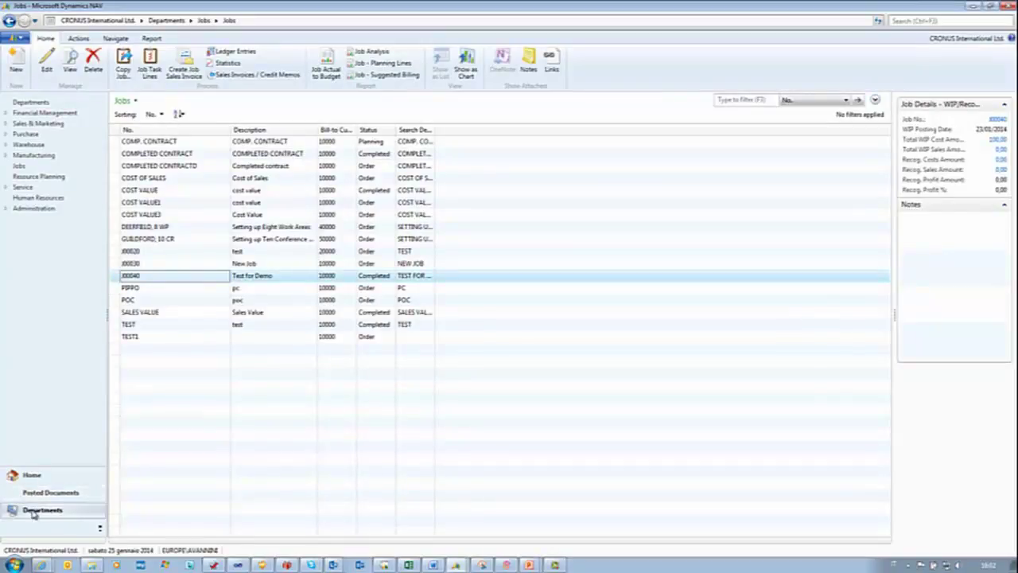
Step: Reopen the Job WIP Cockpit for the completed job and limit the list to J00040
click(19, 165)
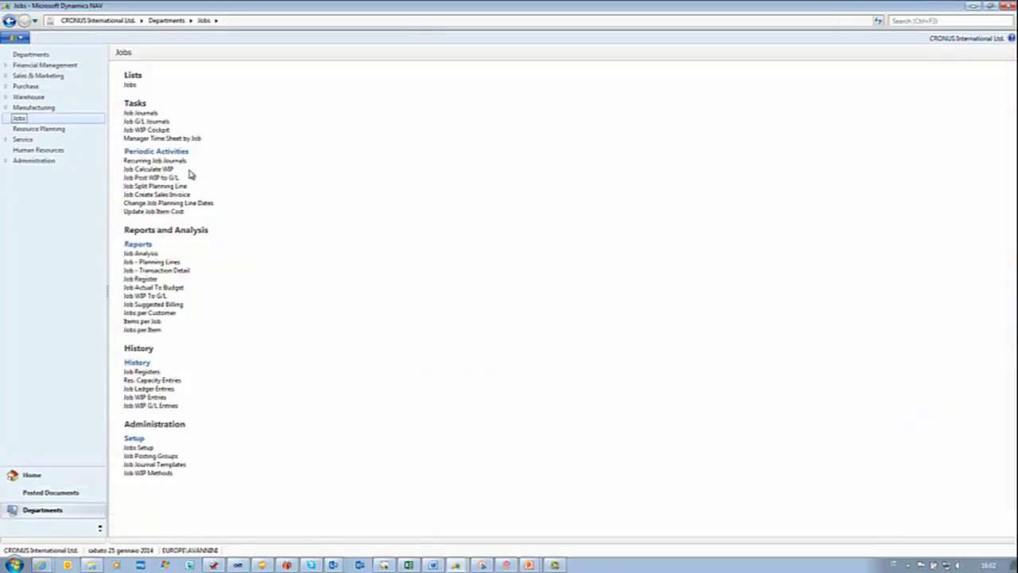
click(157, 131)
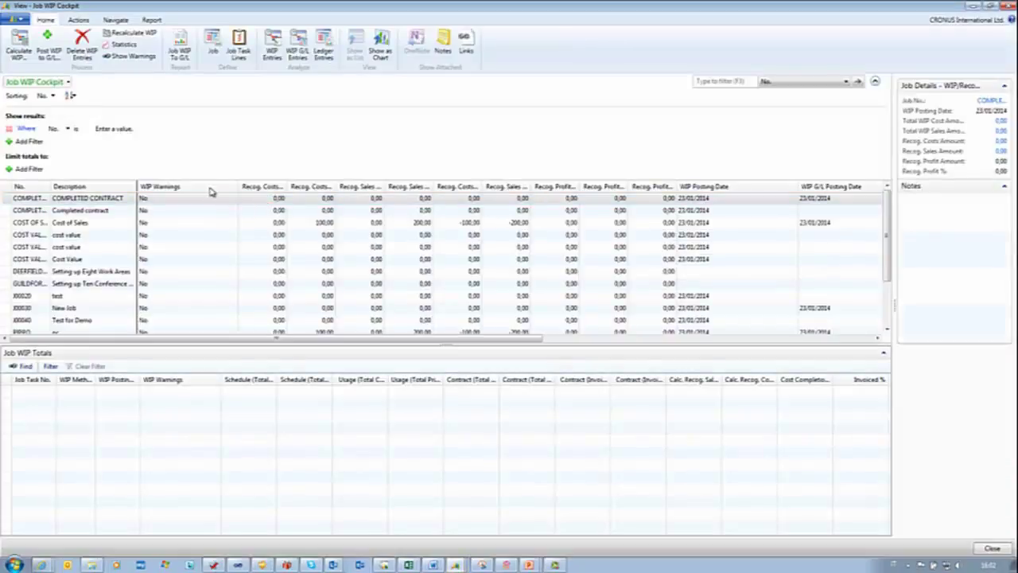
click(167, 129)
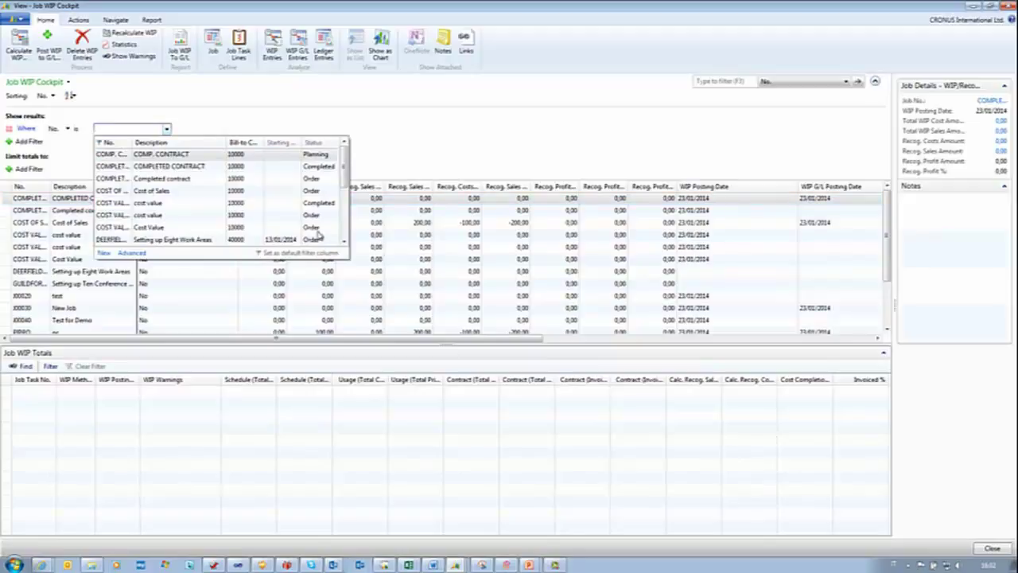
scroll(337, 229, down, 3)
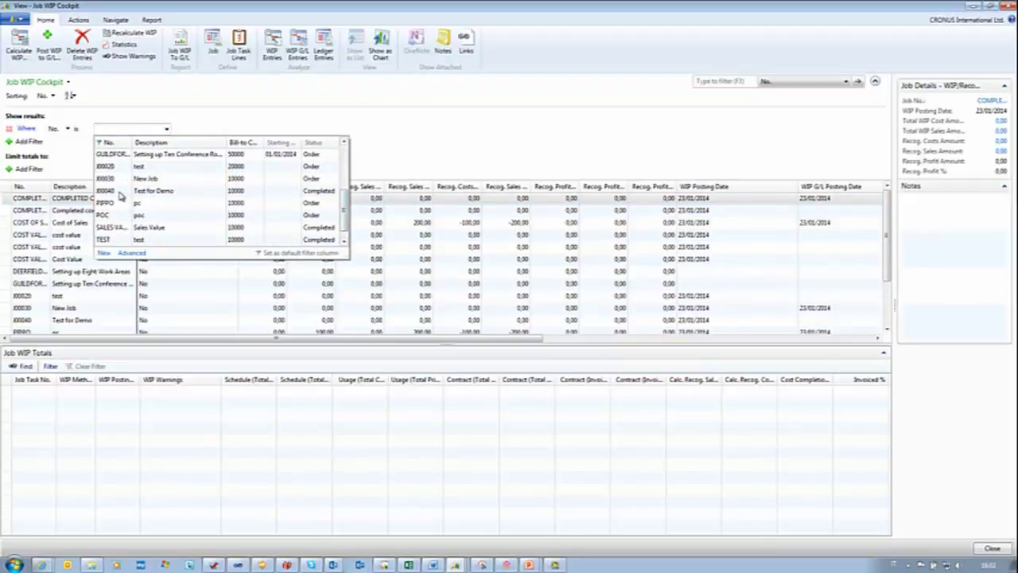
click(123, 193)
click(300, 172)
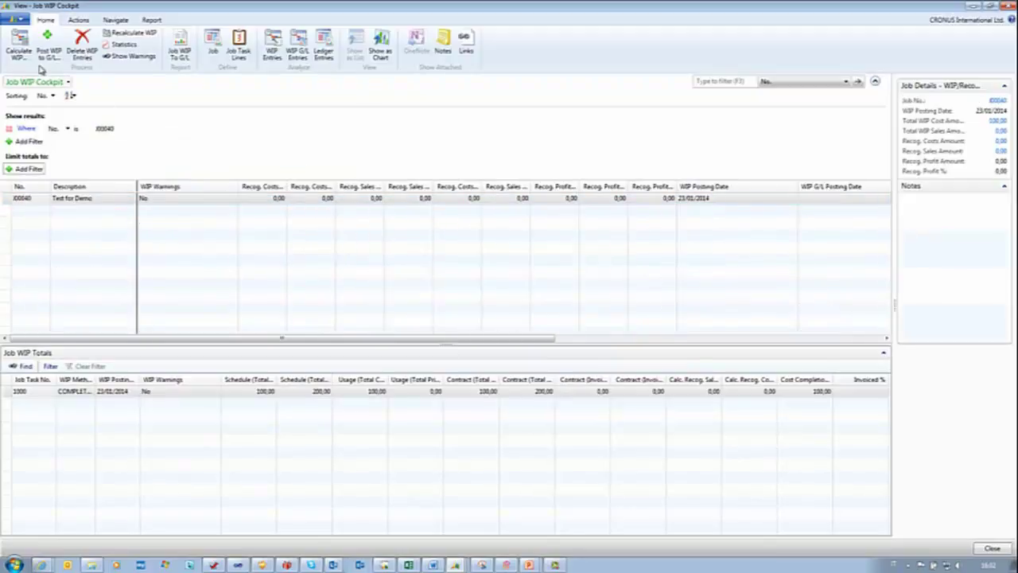
Step: Calculate WIP for the completed job J00040 with posting date 23/01/2014 and document number AA
click(22, 58)
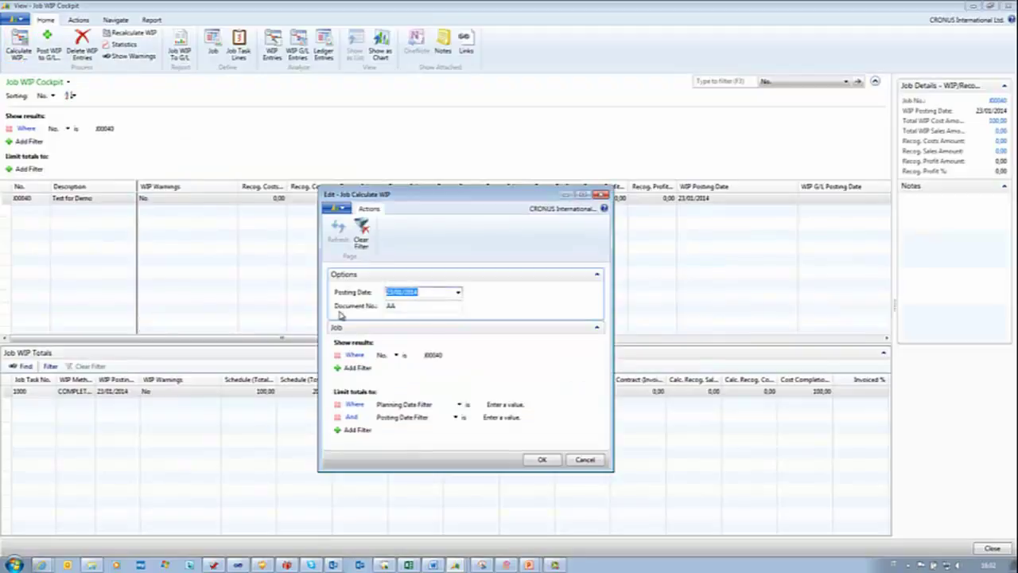
click(546, 461)
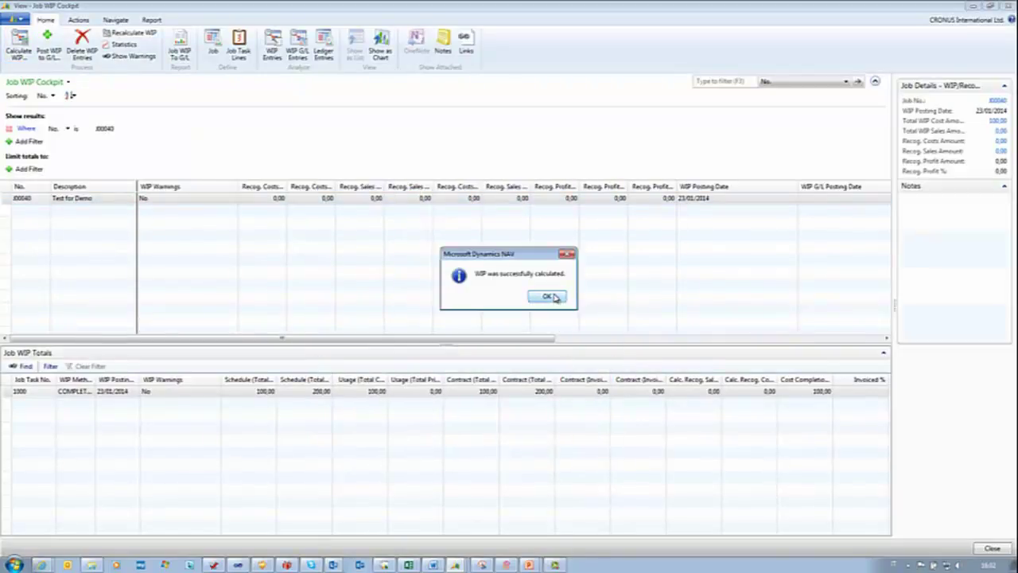
click(549, 296)
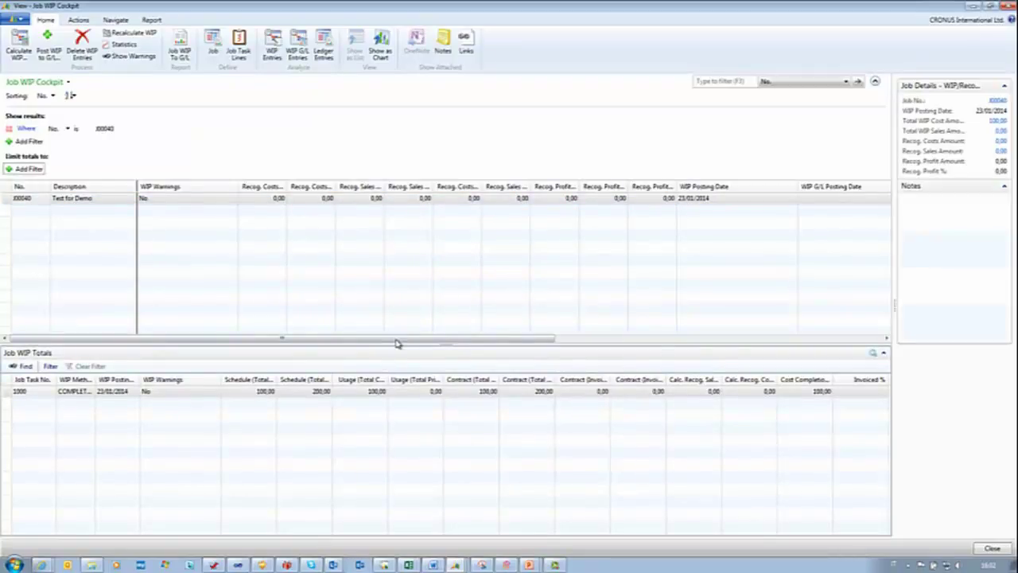
Step: Close the cockpit and examine the task lines and planning lines of job J00040 from the Jobs list
drag(411, 342, 259, 357)
key(Escape)
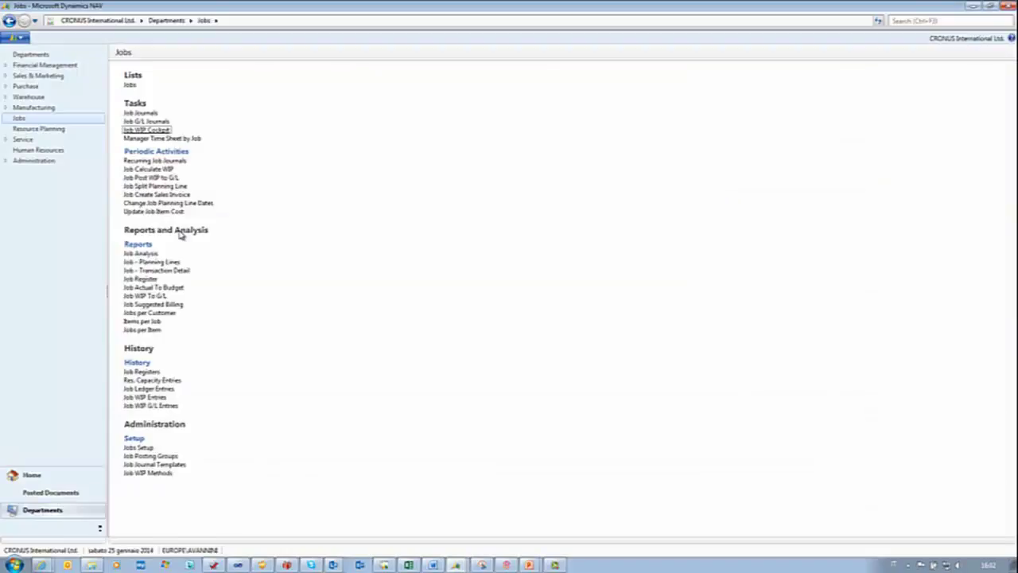
click(130, 88)
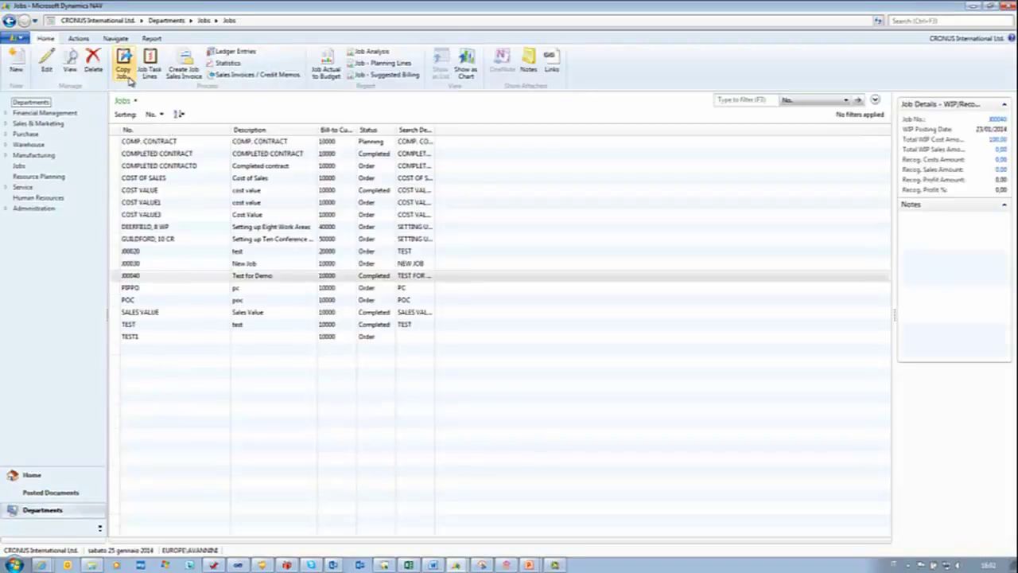
click(155, 83)
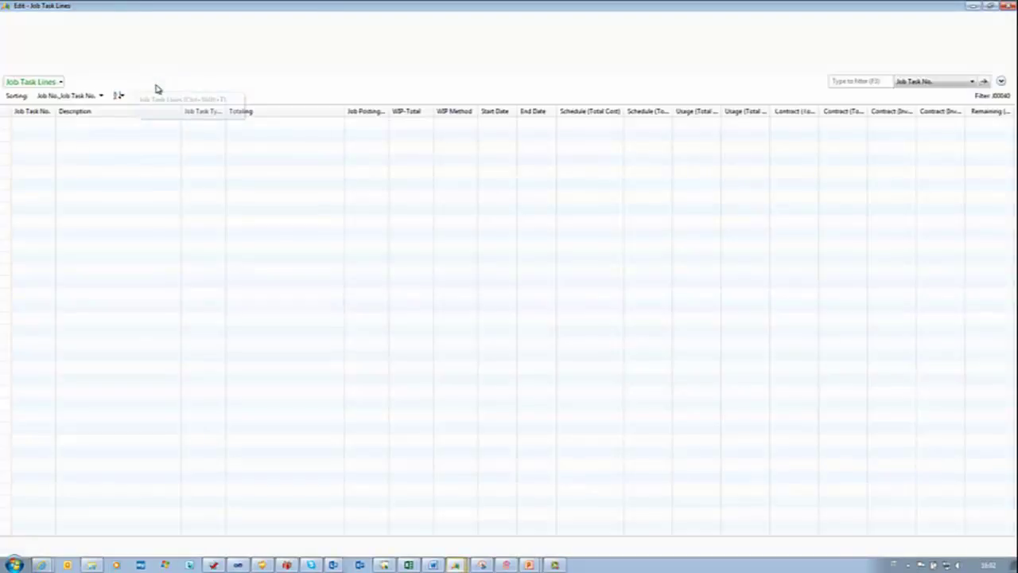
click(151, 72)
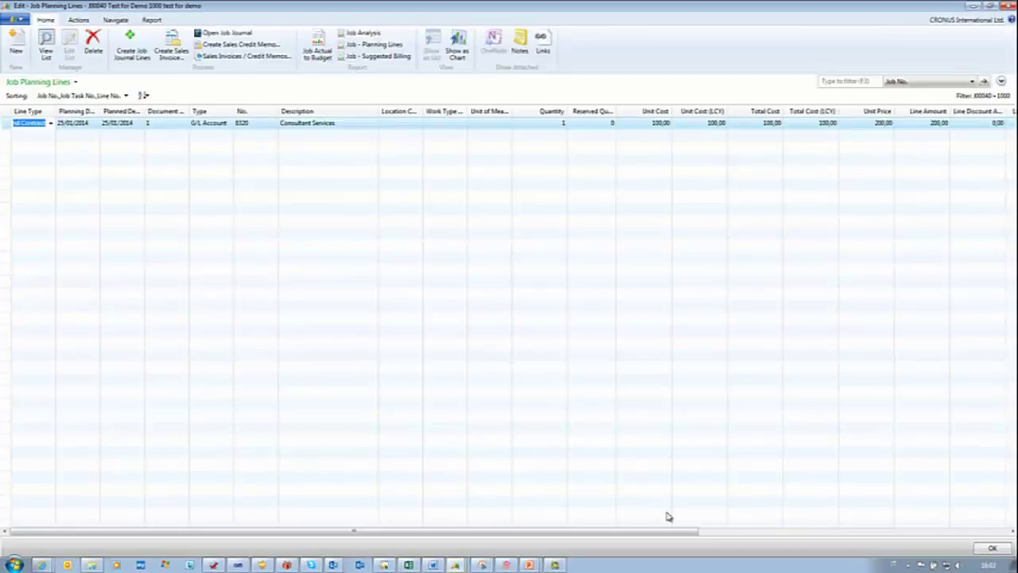
key(Escape)
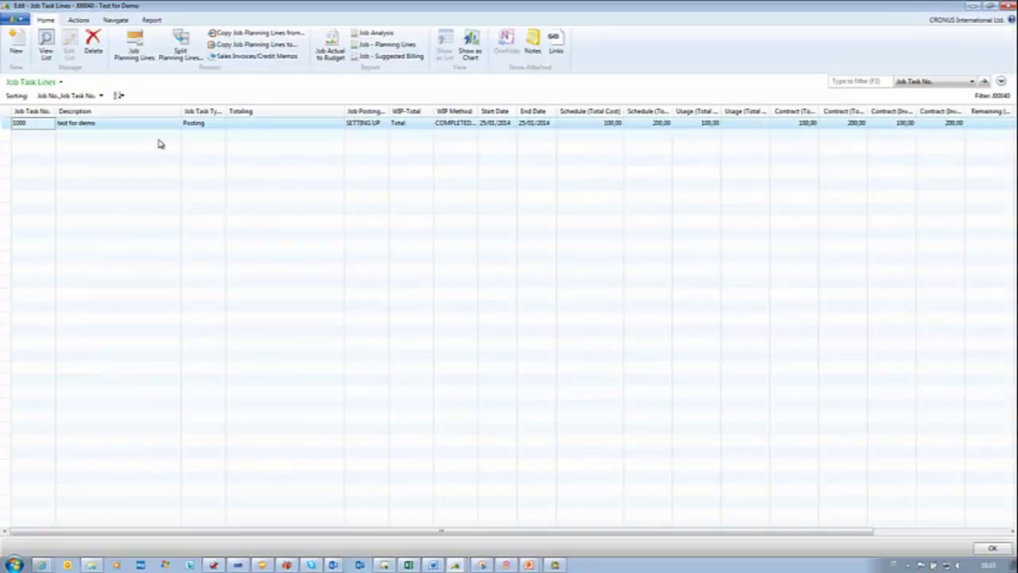
key(Escape)
Step: Recalculate WIP from the J00040 job card with posting date 25/01/2014, review its WIP and Recognition amounts and close the card
double_click(135, 278)
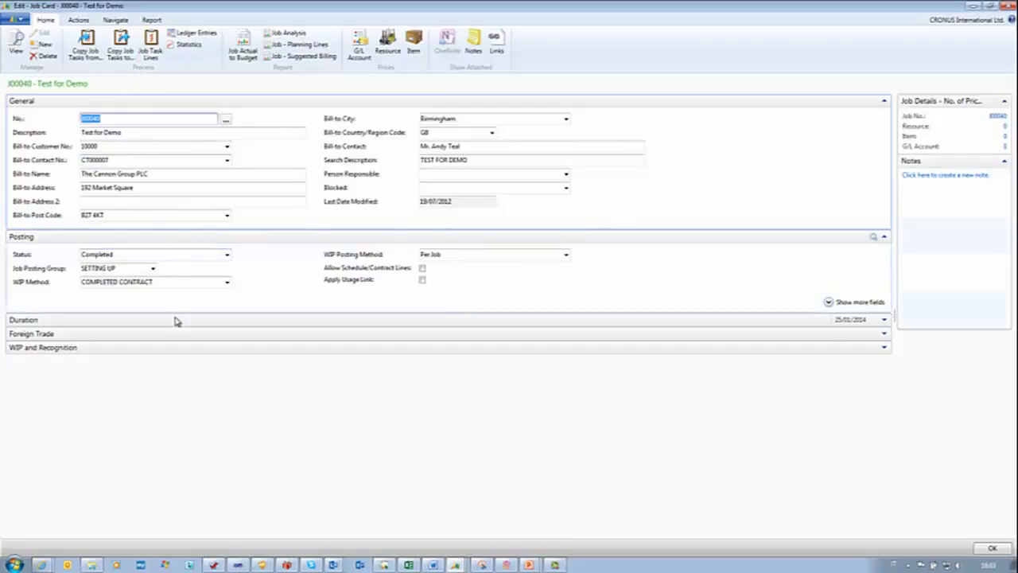
click(884, 348)
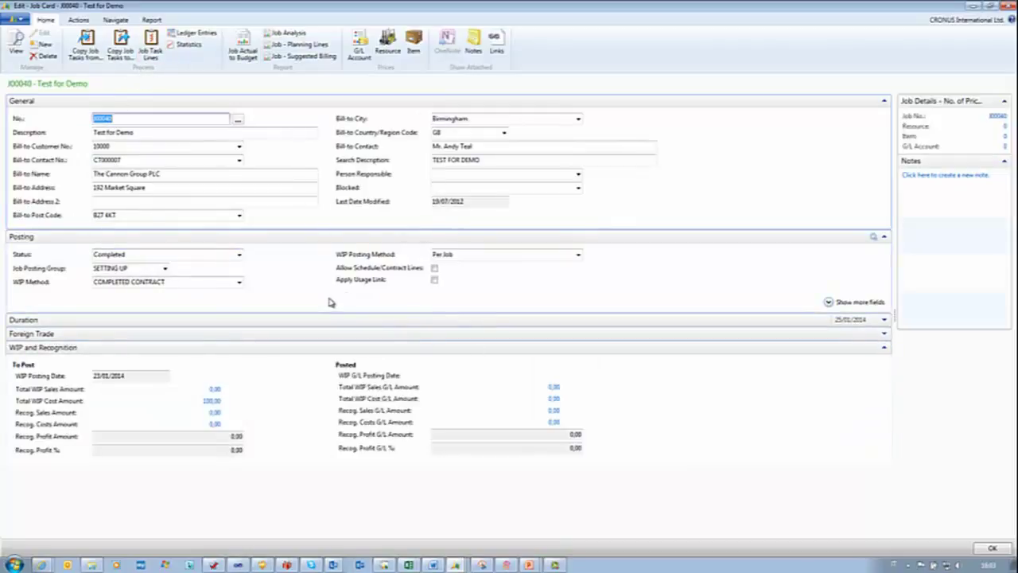
click(79, 19)
click(32, 57)
click(62, 68)
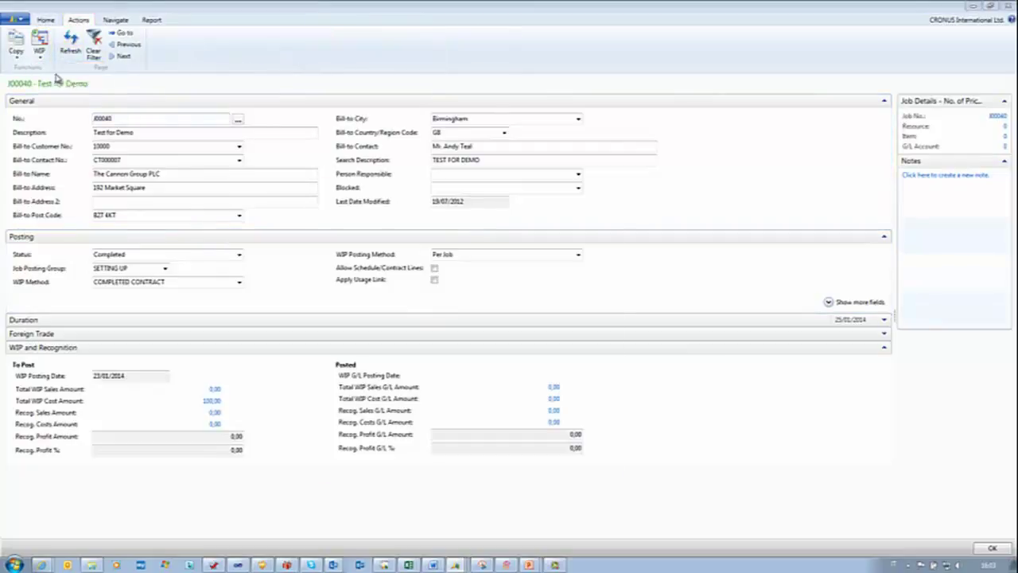
click(457, 293)
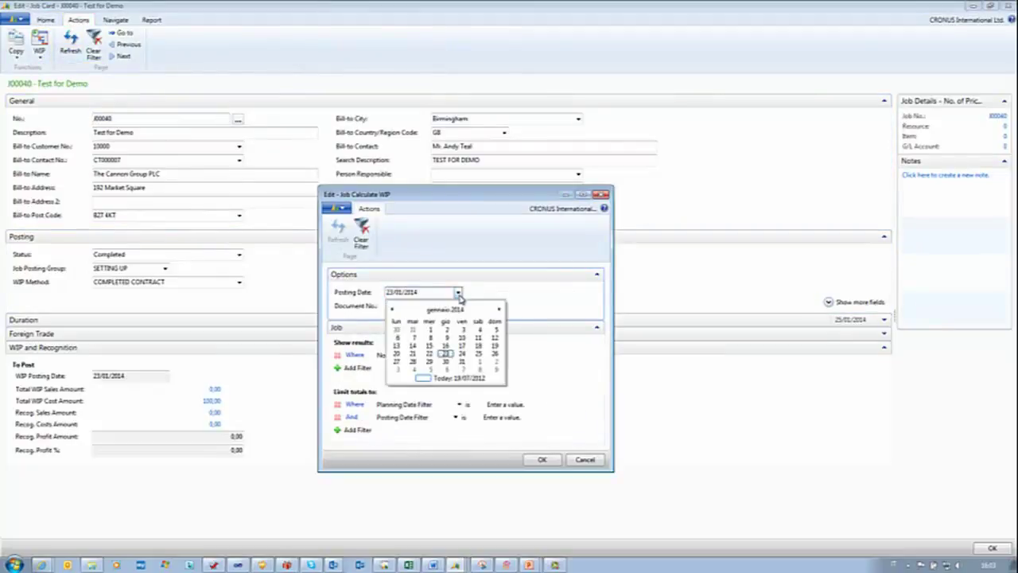
click(478, 353)
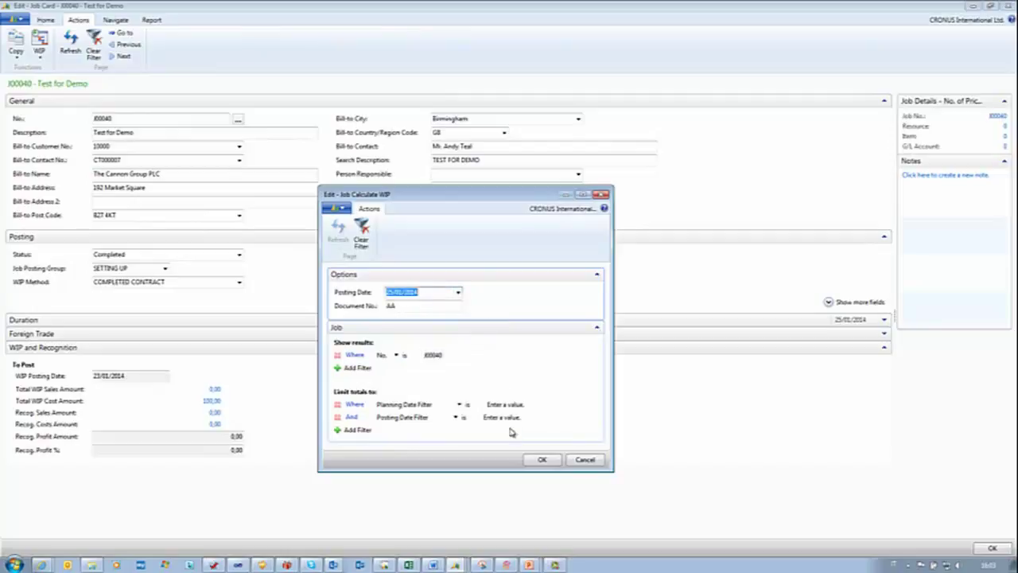
click(542, 461)
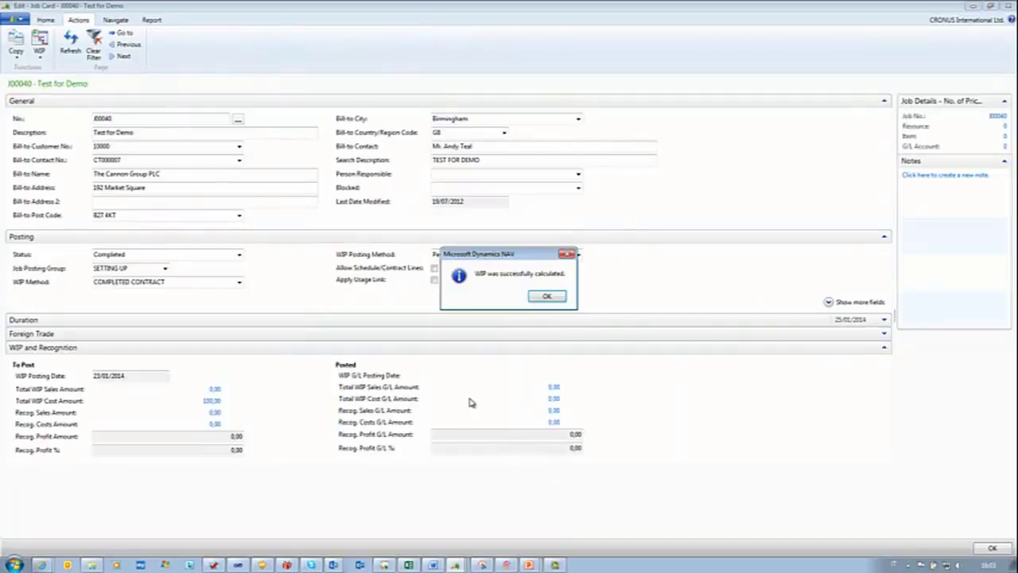
click(547, 296)
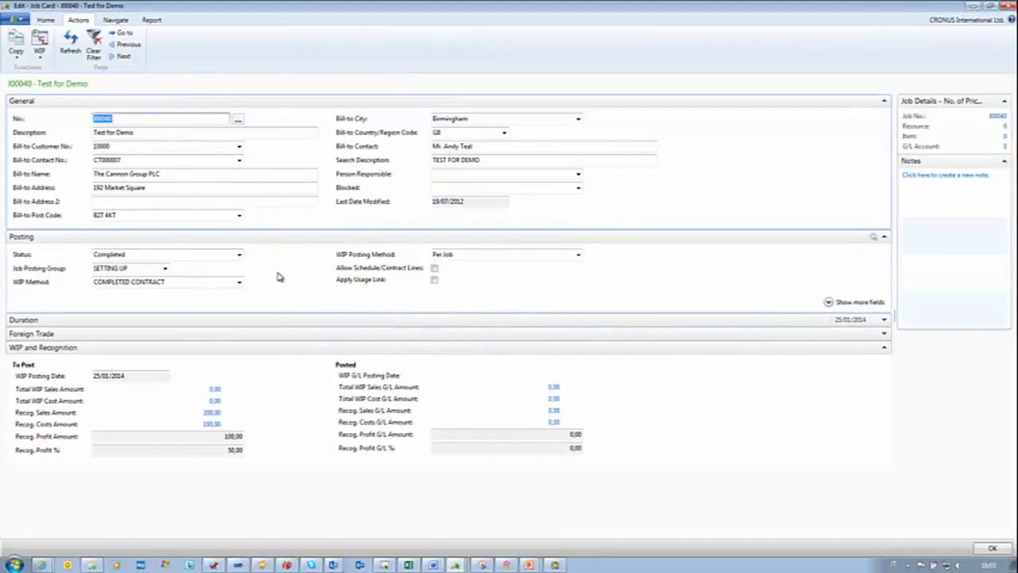
key(Escape)
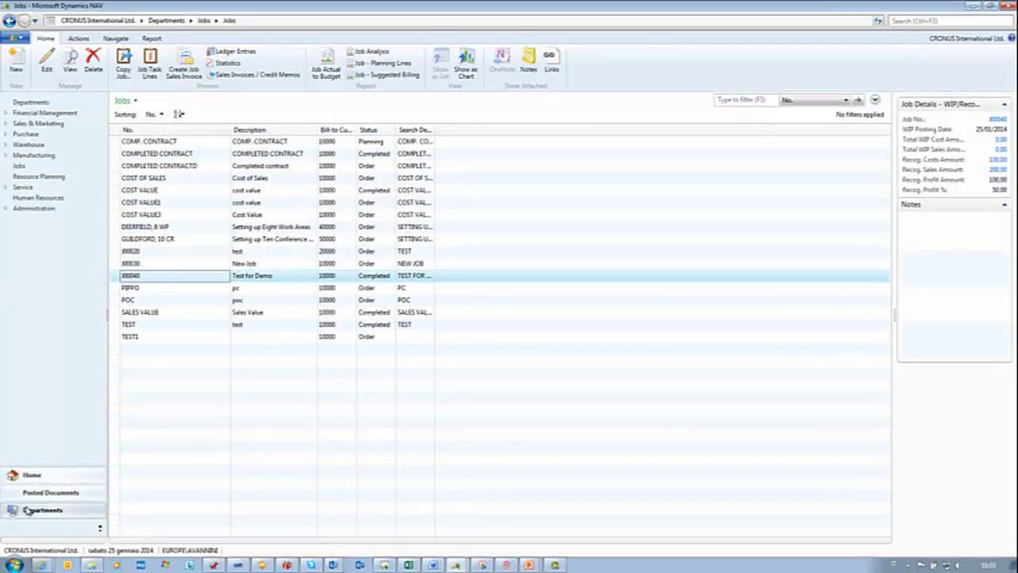
Step: Reopen the Job WIP Cockpit from the Jobs department and filter it to job J00040
click(19, 165)
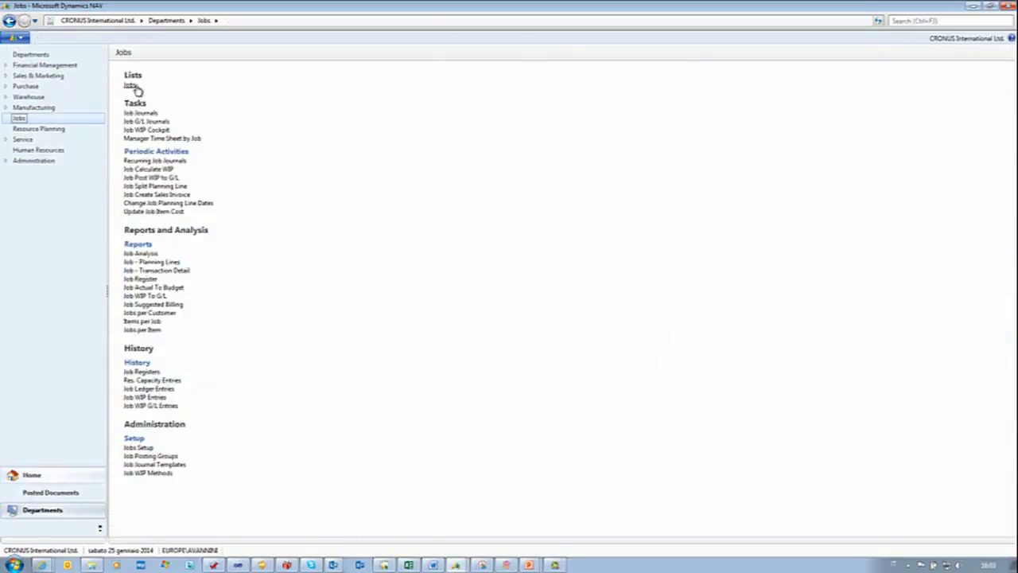
click(143, 130)
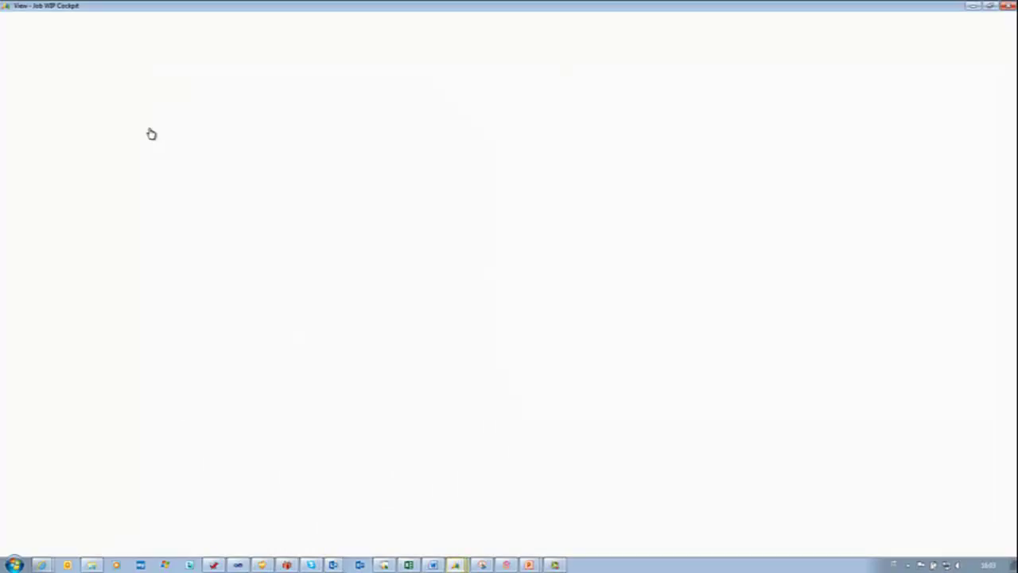
click(161, 131)
click(166, 129)
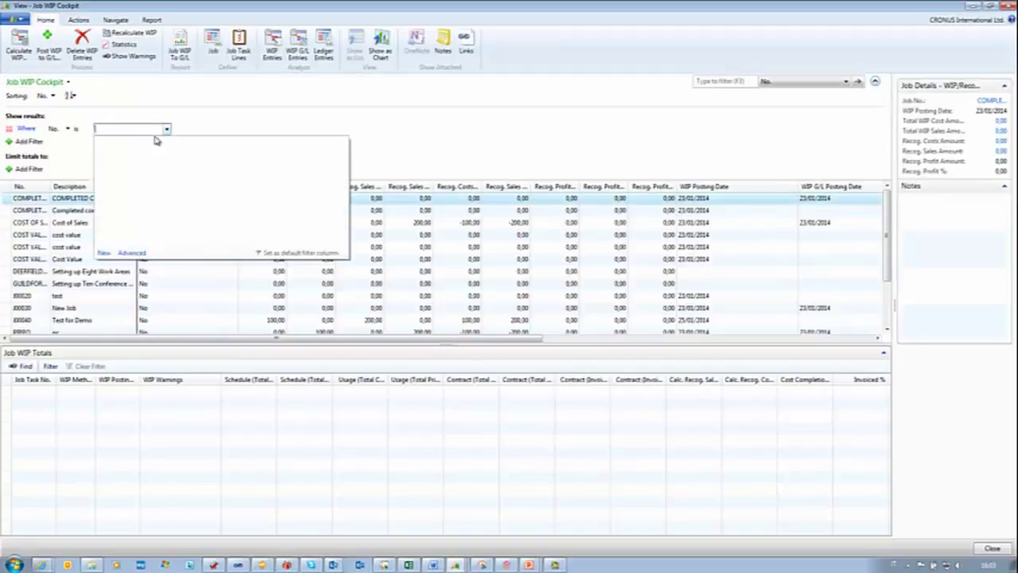
click(344, 230)
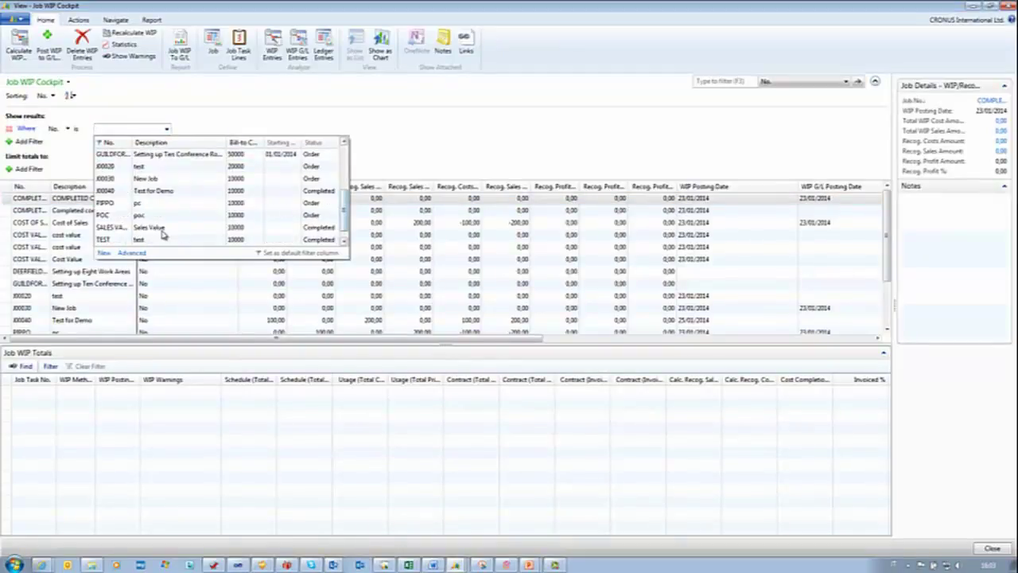
click(120, 191)
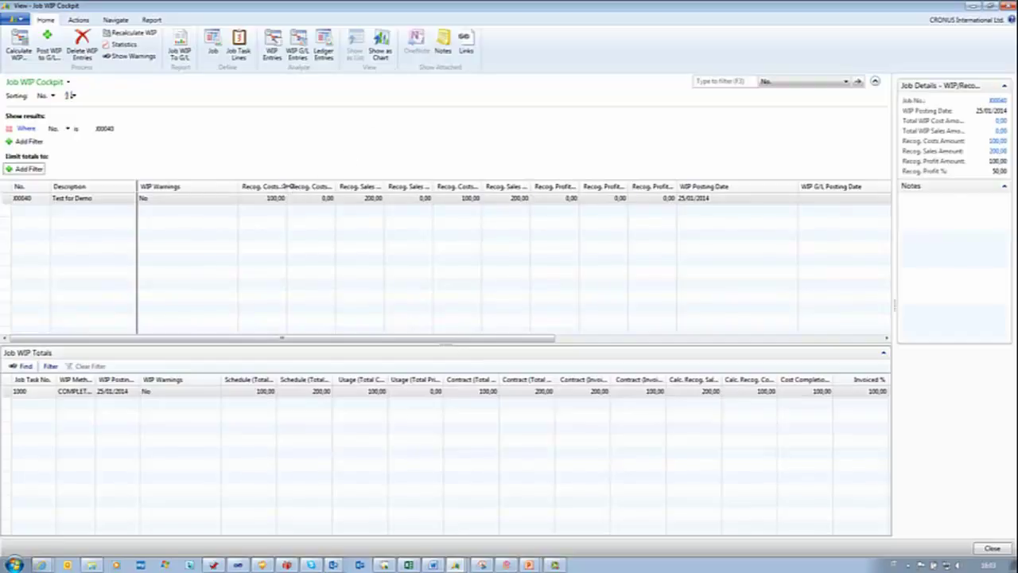
Step: Widen the Recog. Costs Amount, Recog. Sales Amount and Recog. Costs Amount Difference columns, then start deleting the WIP entries but decline the deletion
drag(289, 186, 334, 189)
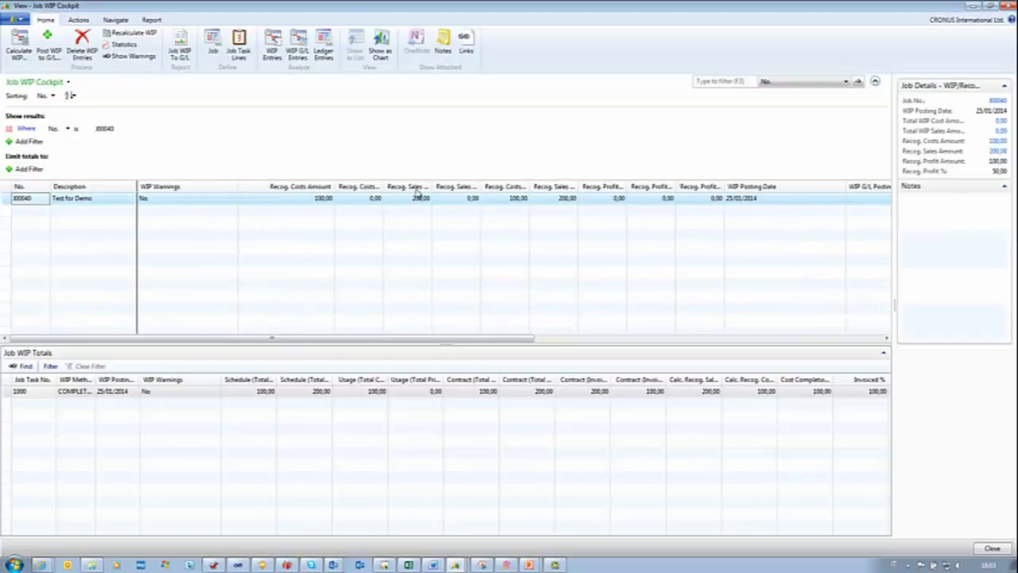
drag(431, 188, 520, 189)
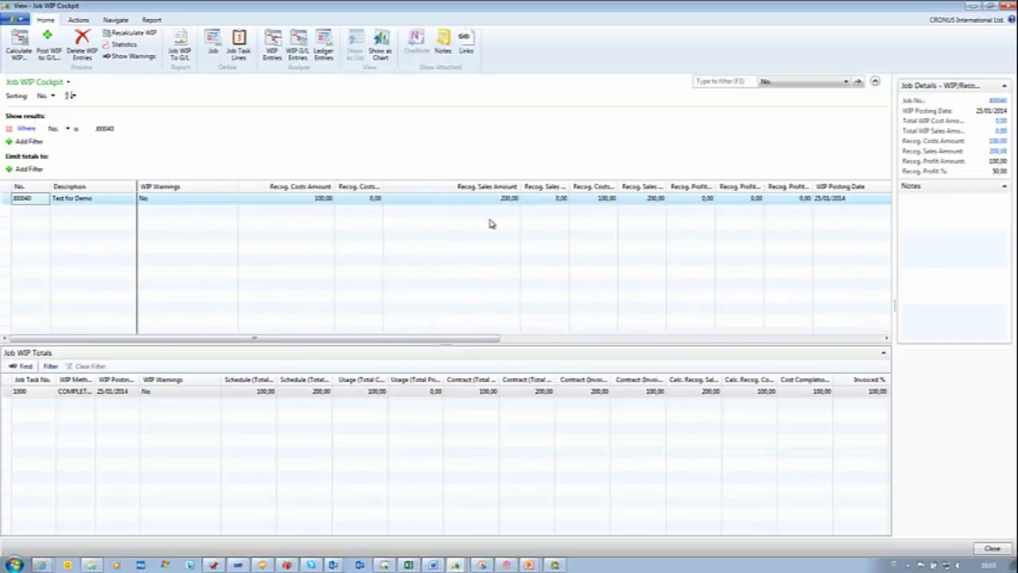
drag(619, 192, 693, 195)
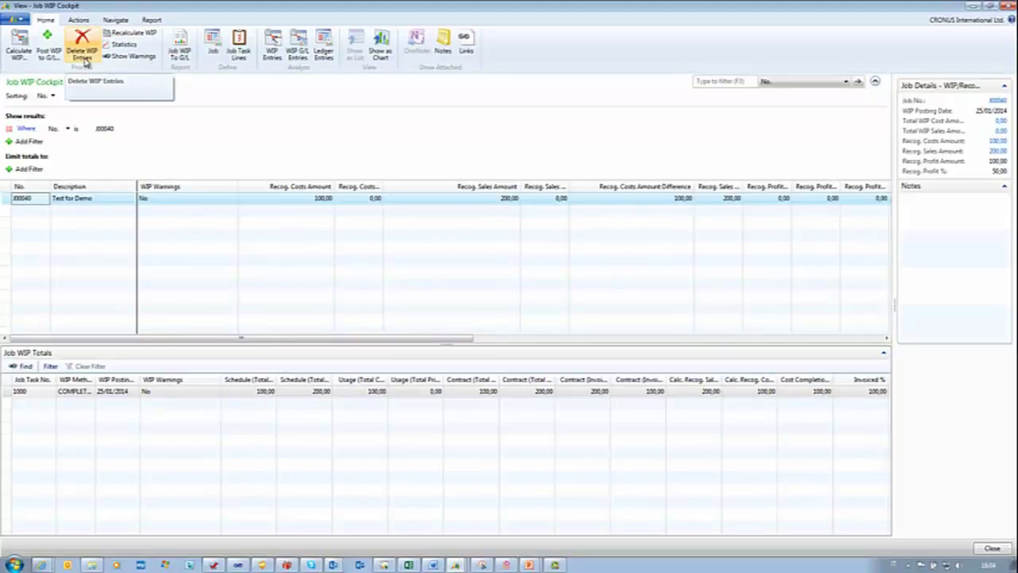
click(82, 49)
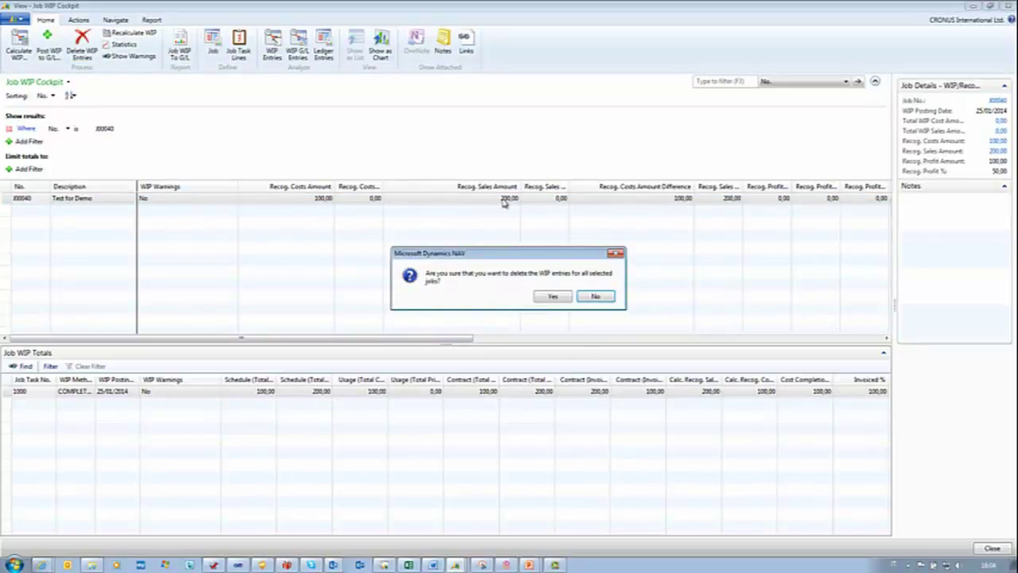
click(591, 296)
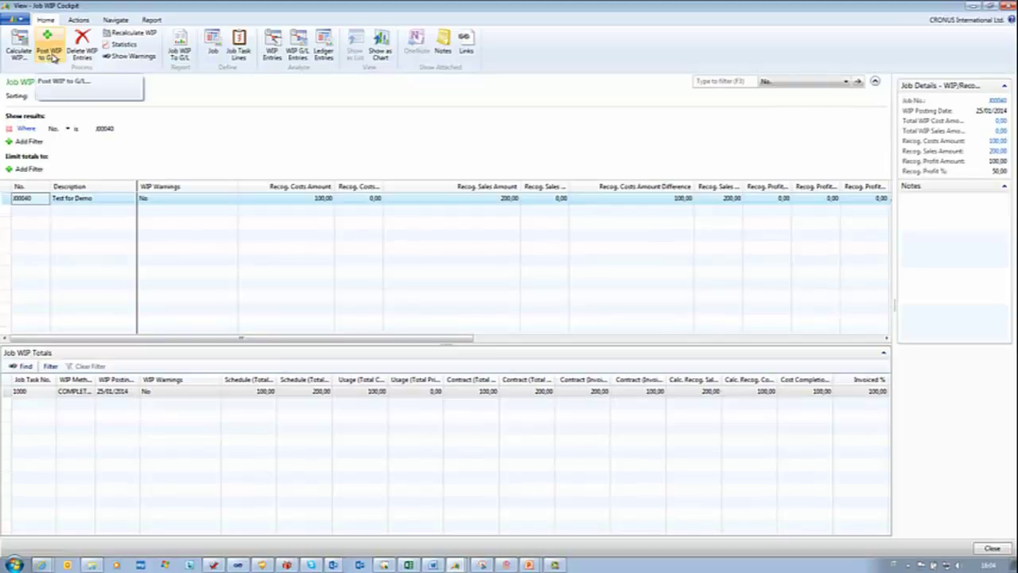
Step: Post the WIP of job J00040 to G/L with reversal document number 2 and acknowledge the notice
click(50, 57)
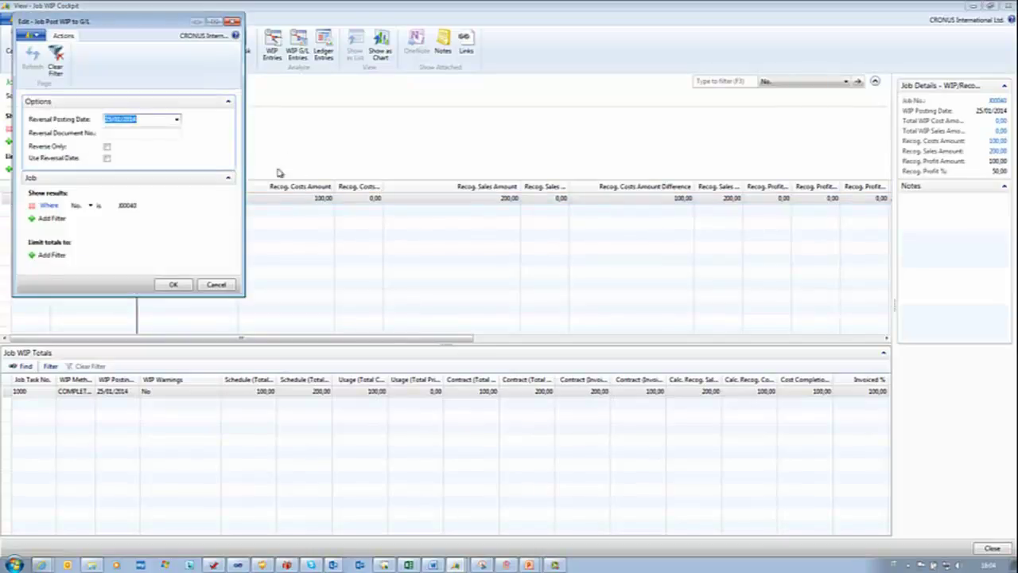
click(133, 131)
text(2)
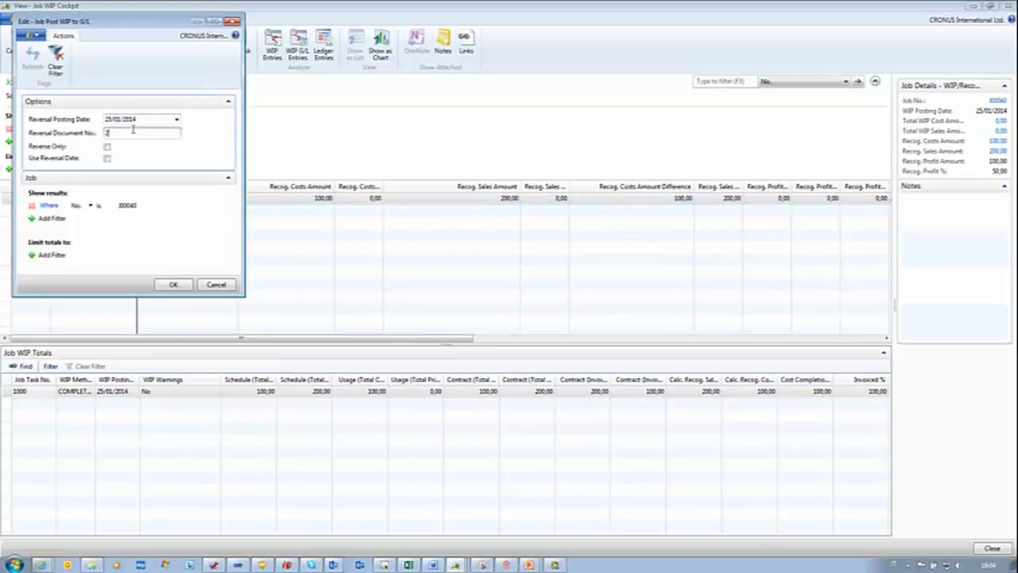
click(173, 284)
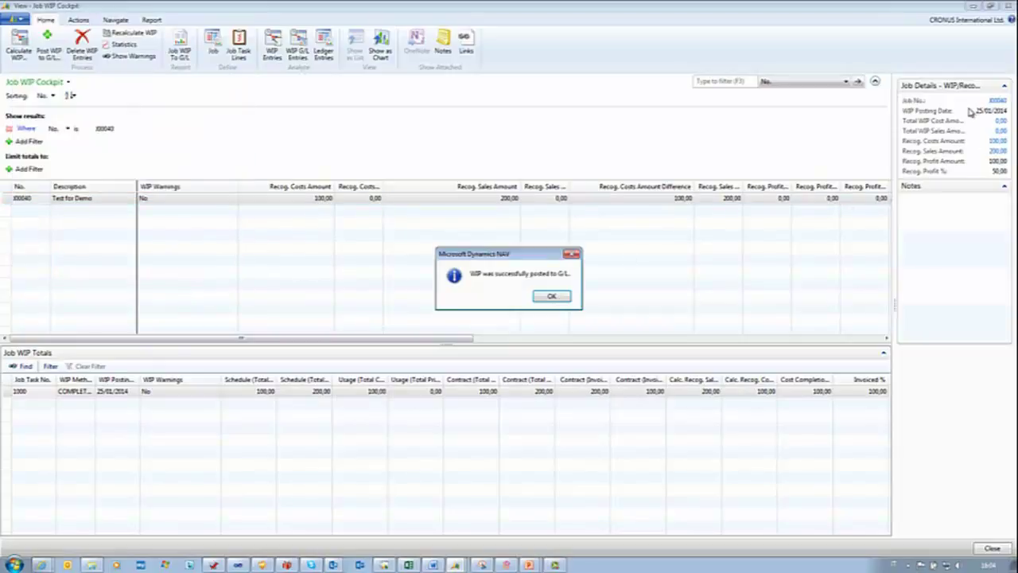
click(557, 299)
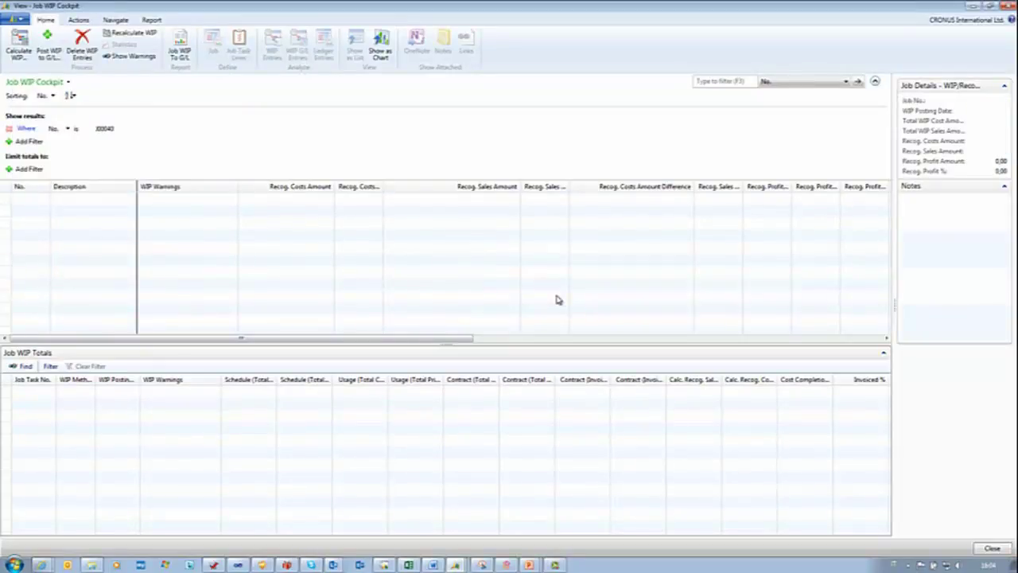